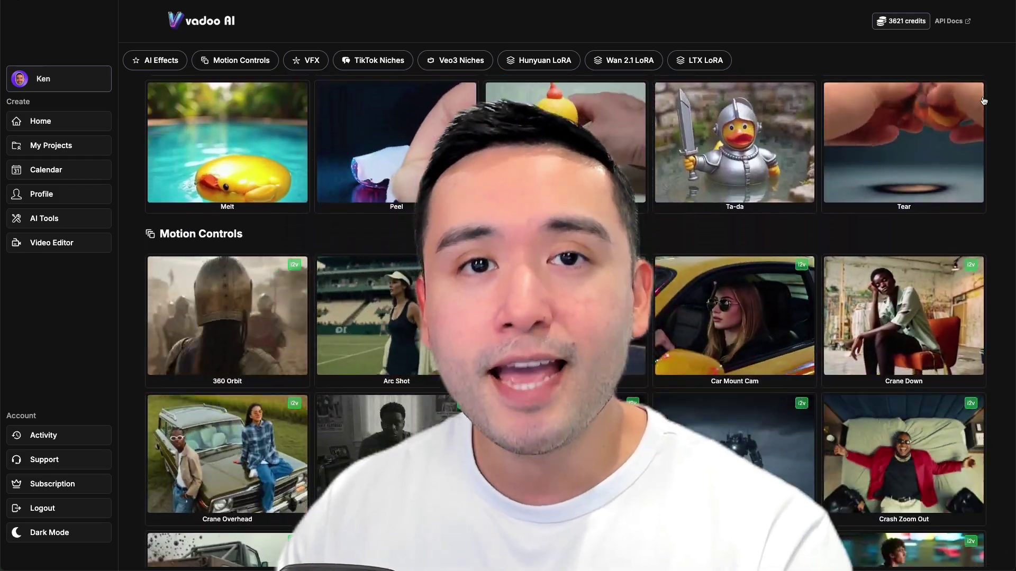
Step: Scroll past the Motion Controls, VFX, Viral TikTok and Viral Veo3 Niches galleries to Hunyuan LoRA
{"action": "scroll", "coordinate": [982, 100], "scroll_direction": "down", "scroll_amount": 9}
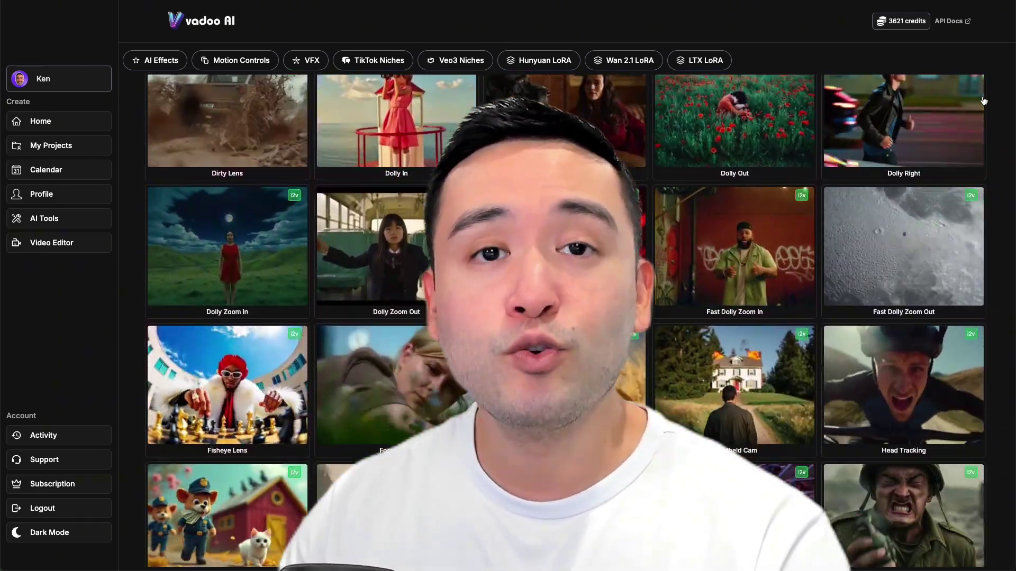
{"action": "scroll", "coordinate": [982, 100], "scroll_direction": "down", "scroll_amount": 9}
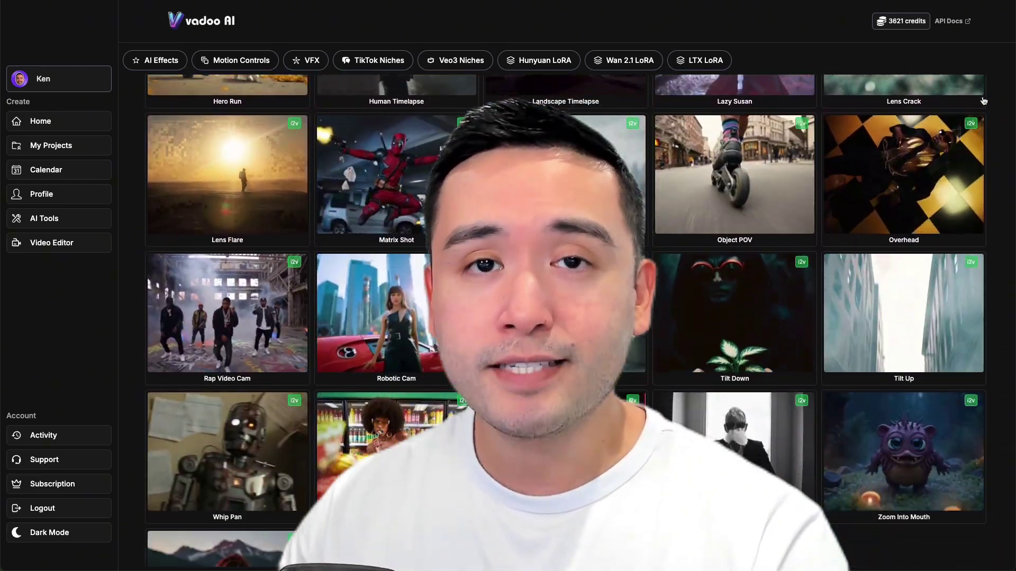
{"action": "scroll", "coordinate": [983, 100], "scroll_direction": "down", "scroll_amount": 9}
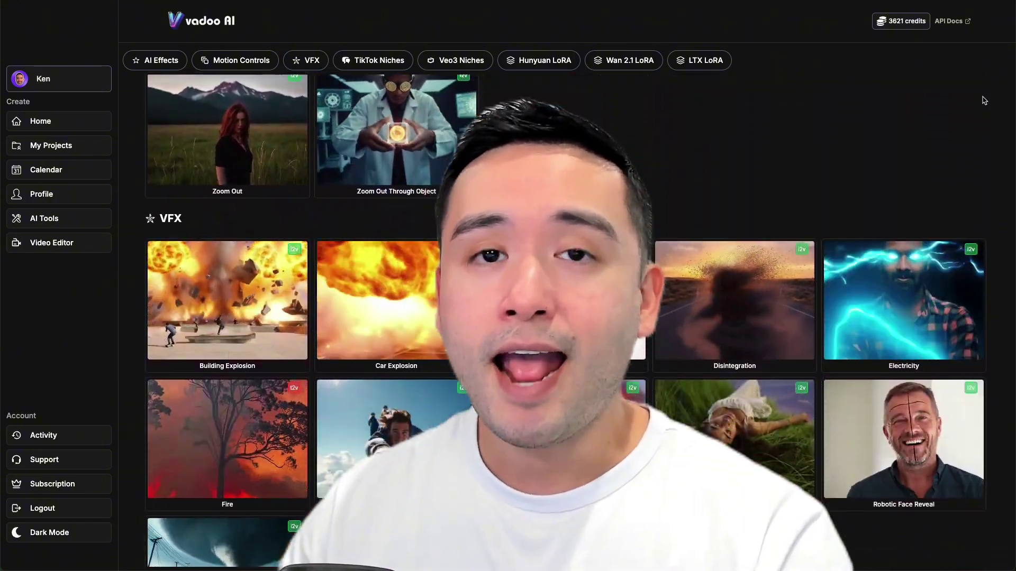
{"action": "scroll", "coordinate": [983, 100], "scroll_direction": "down", "scroll_amount": 9}
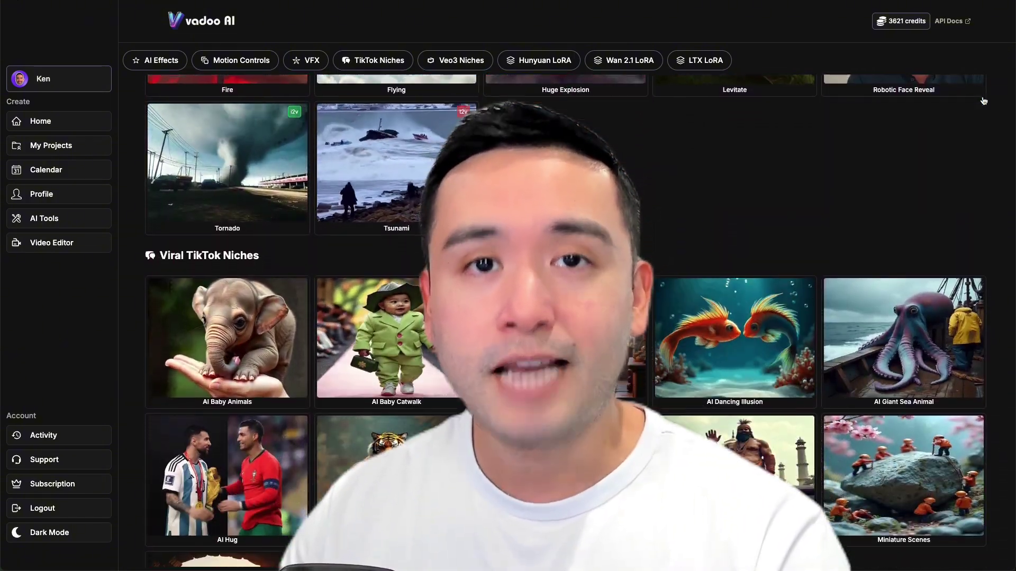
{"action": "scroll", "coordinate": [982, 101], "scroll_direction": "down", "scroll_amount": 9}
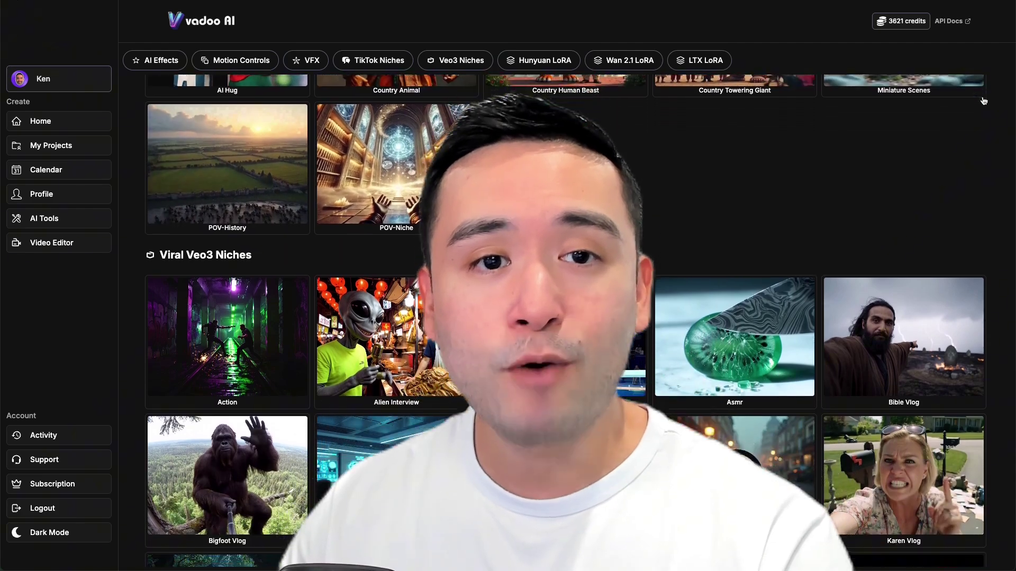
{"action": "scroll", "coordinate": [983, 101], "scroll_direction": "down", "scroll_amount": 8}
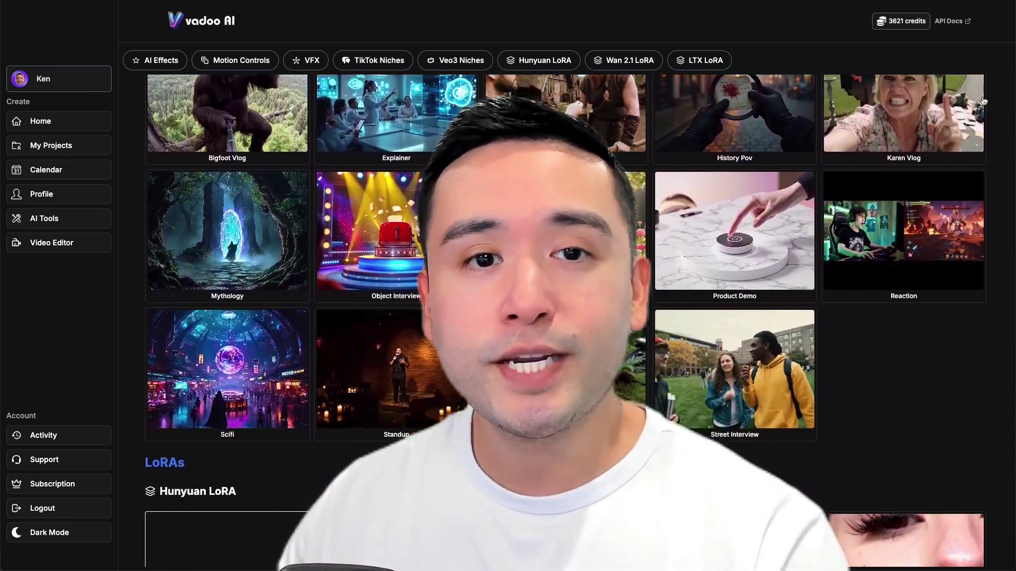
{"action": "scroll", "coordinate": [983, 100], "scroll_direction": "down", "scroll_amount": 8}
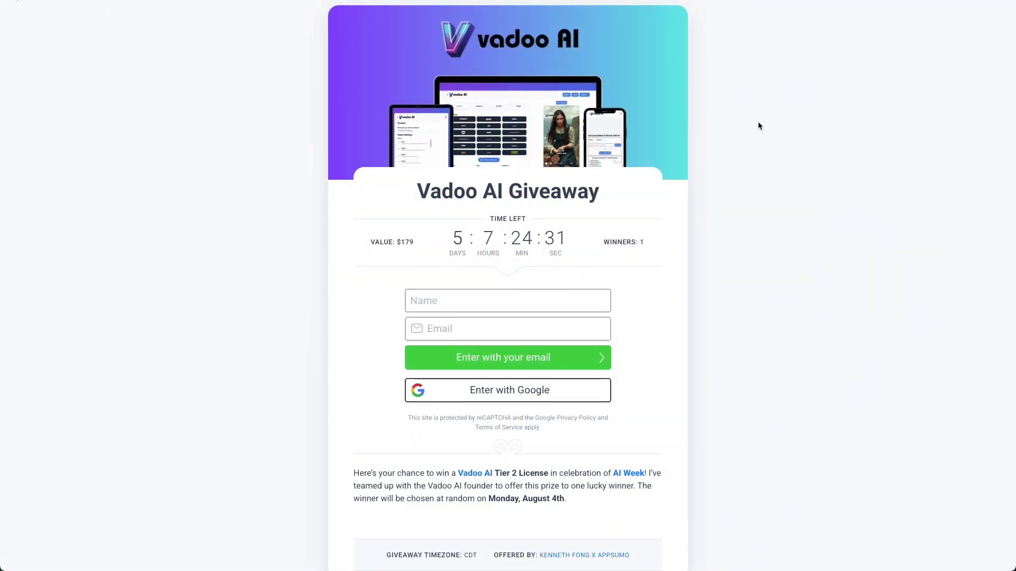
Step: Scroll the KingSumo giveaway page to read the Tier 2 License prize details and footer
{"action": "scroll", "coordinate": [758, 125], "scroll_direction": "down", "scroll_amount": 2}
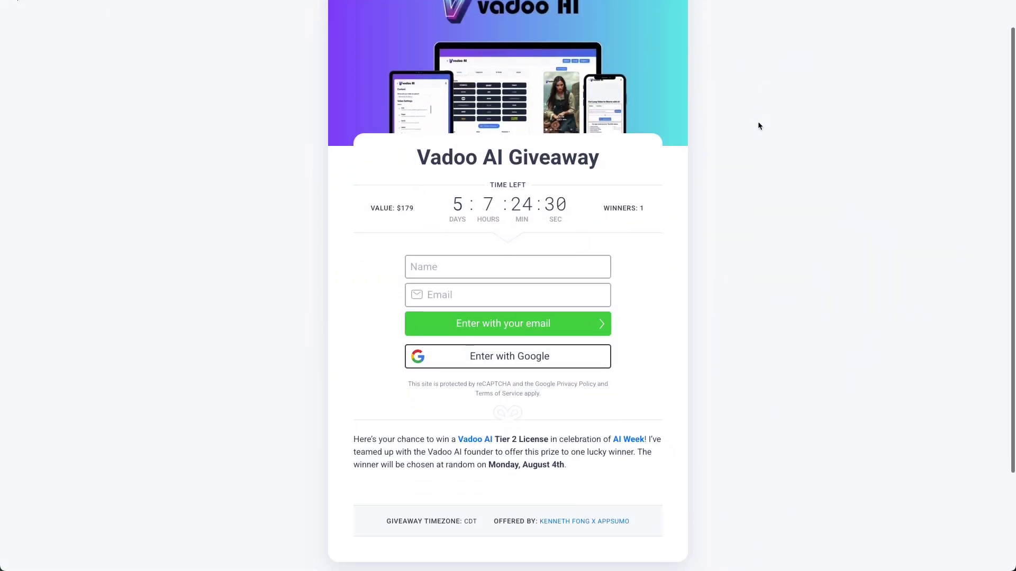
{"action": "scroll", "coordinate": [759, 125], "scroll_direction": "down", "scroll_amount": 1}
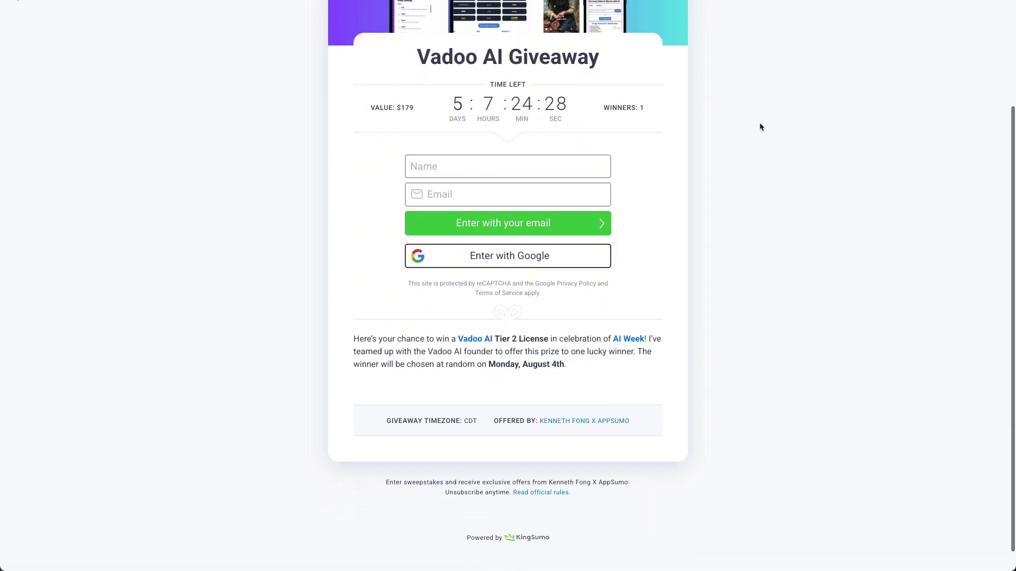
{"action": "scroll", "coordinate": [759, 127], "scroll_direction": "up", "scroll_amount": 3}
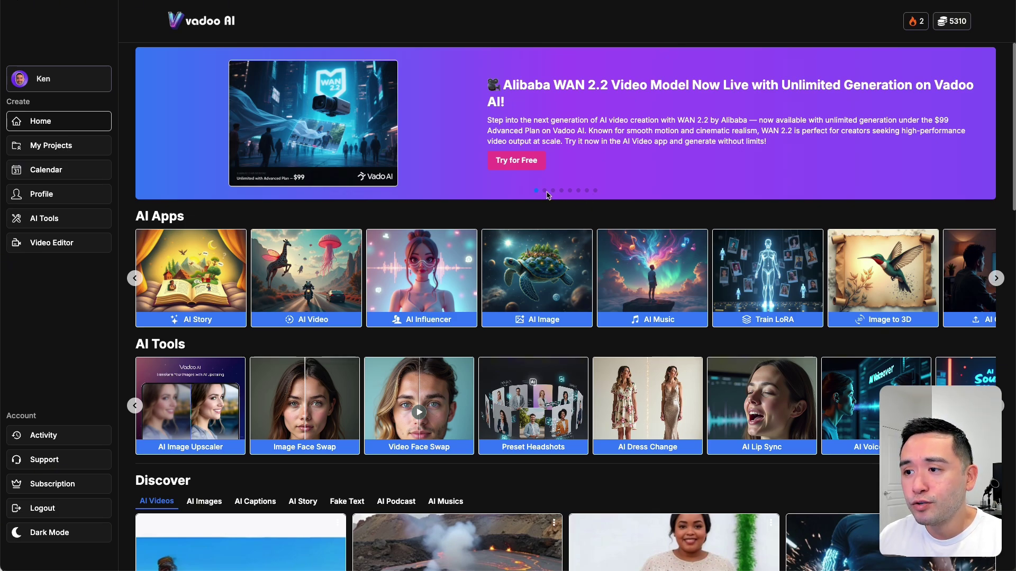
Step: Open AI Music from the Suno banner and paste the style 'classical hip hop mixed in with chicago house'
{"action": "left_click", "coordinate": [545, 191]}
{"action": "left_click", "coordinate": [553, 190]}
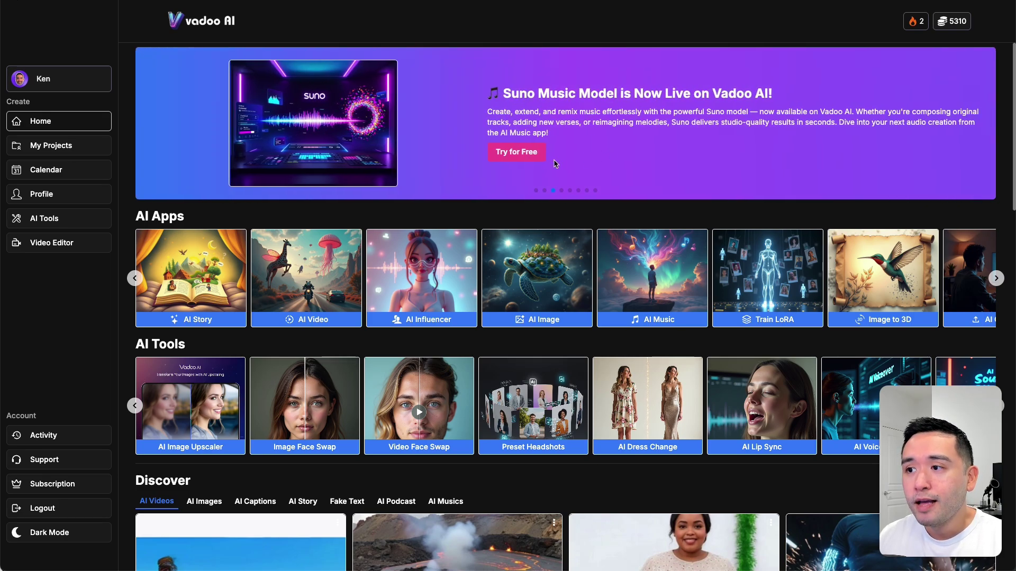
{"action": "left_click", "coordinate": [527, 157]}
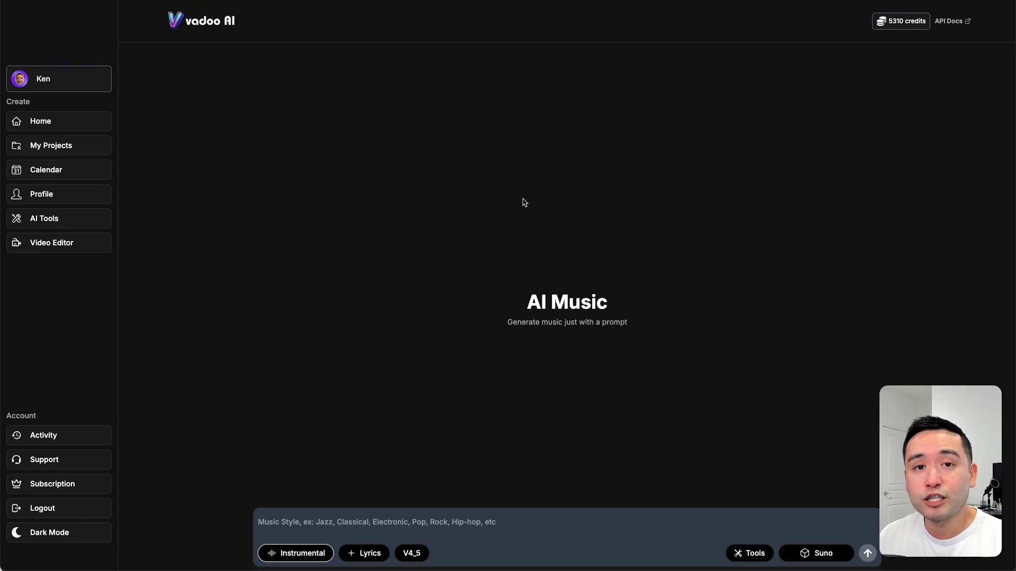
{"action": "left_click", "coordinate": [365, 518]}
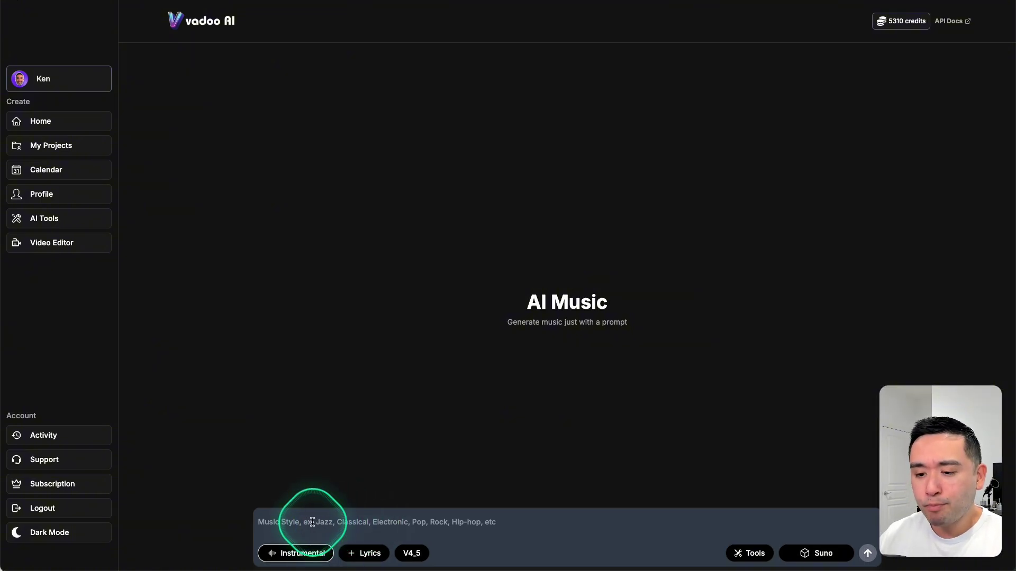
{"action": "type", "text": "classical hip hop mixed in with chicago house"}
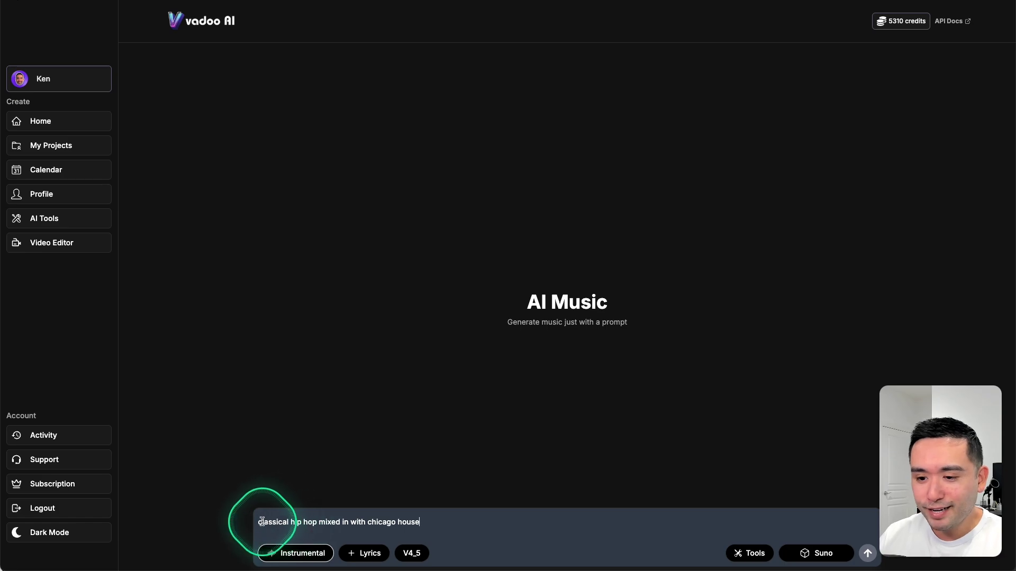
{"action": "left_click_drag", "start_coordinate": [263, 522], "coordinate": [428, 520]}
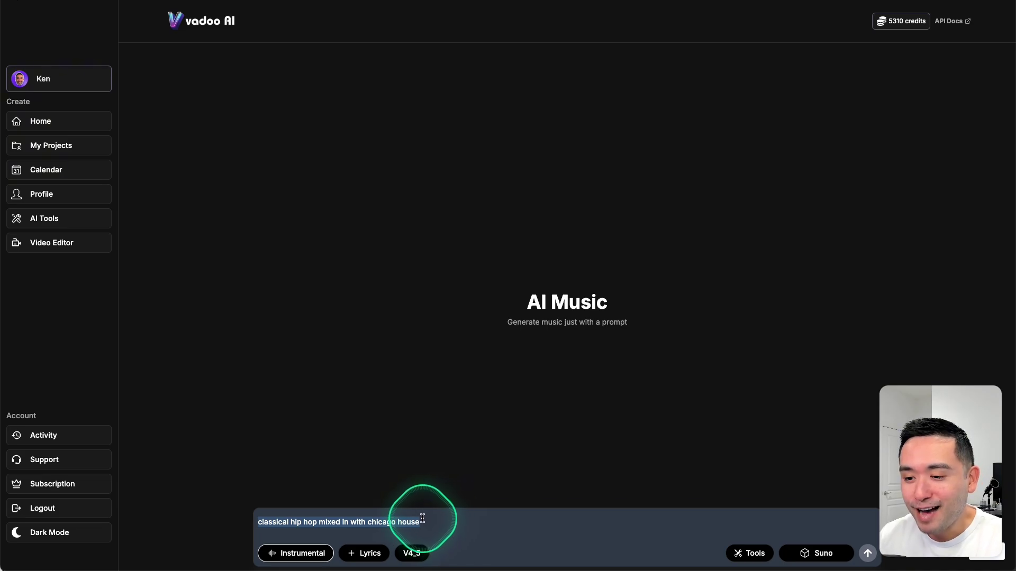
Step: Make the track instrumental and select model version V4_5PLUS
{"action": "left_click", "coordinate": [356, 555]}
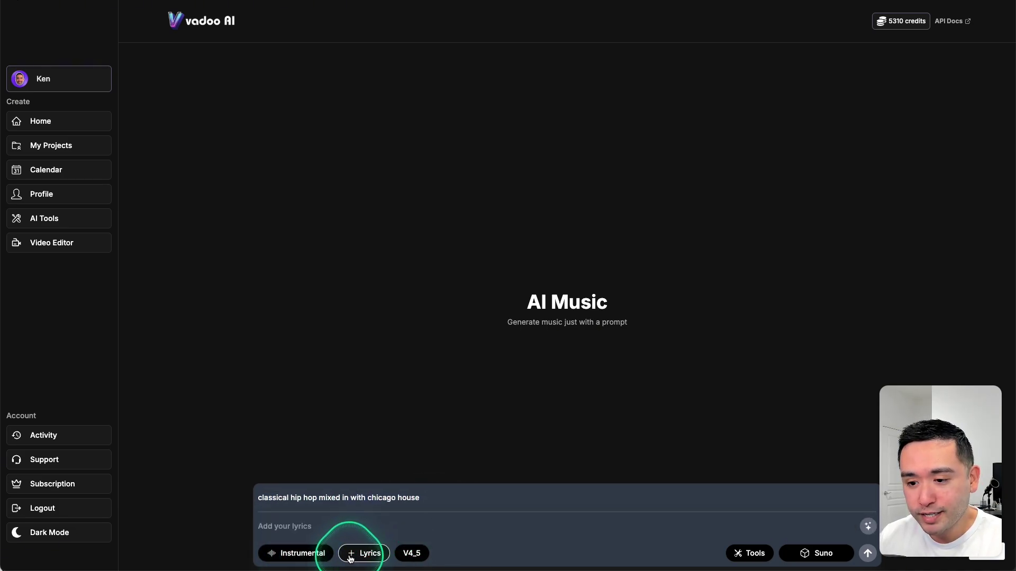
{"action": "left_click", "coordinate": [311, 554]}
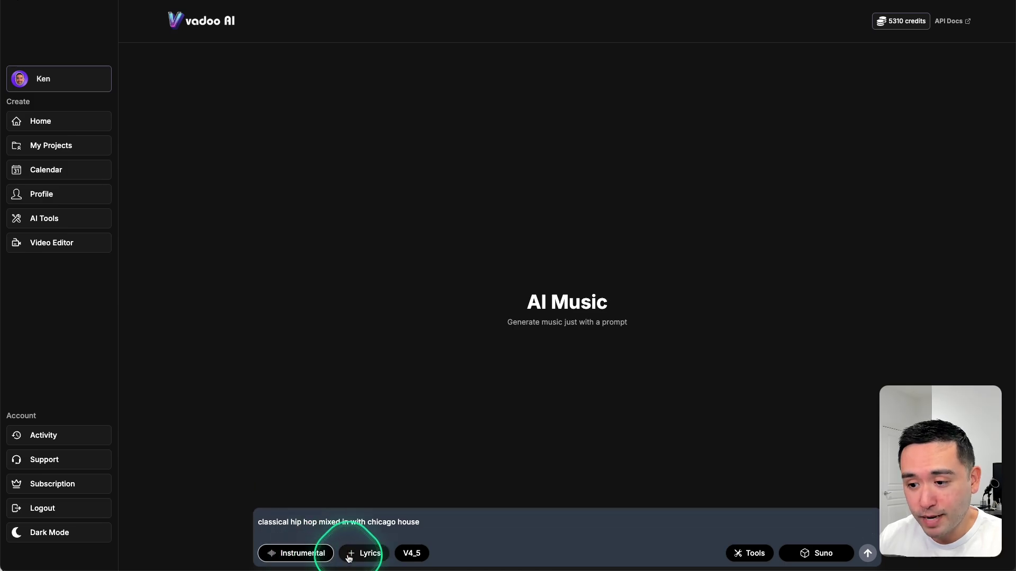
{"action": "left_click", "coordinate": [412, 553]}
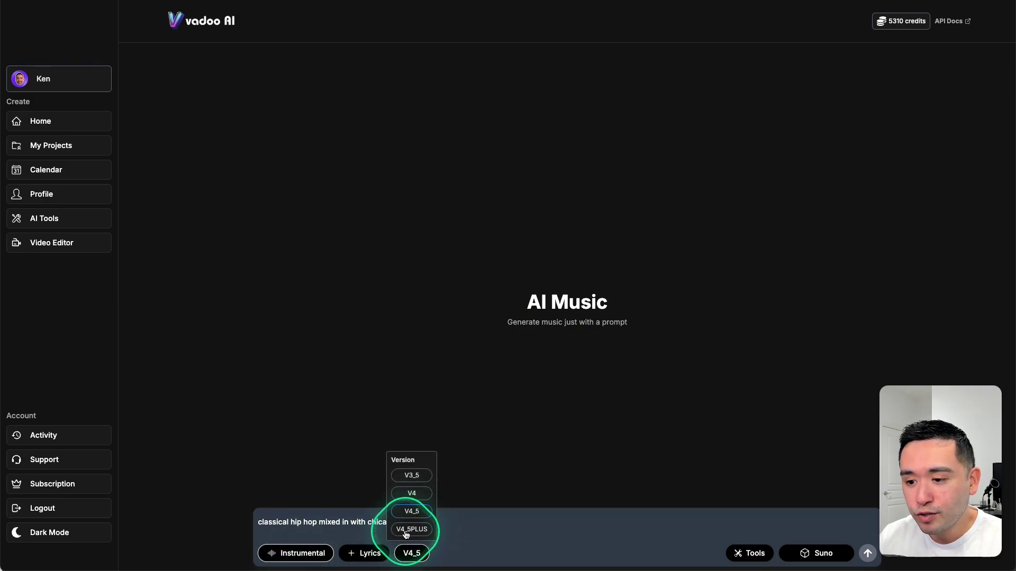
{"action": "left_click", "coordinate": [411, 530]}
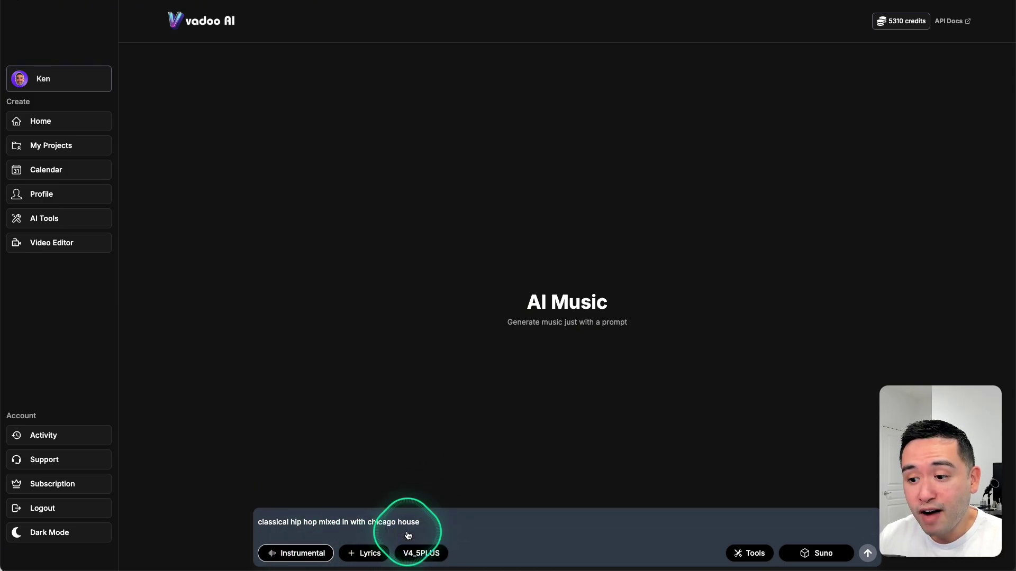
Step: Keep Suno as the music creation mode
{"action": "left_click", "coordinate": [754, 550]}
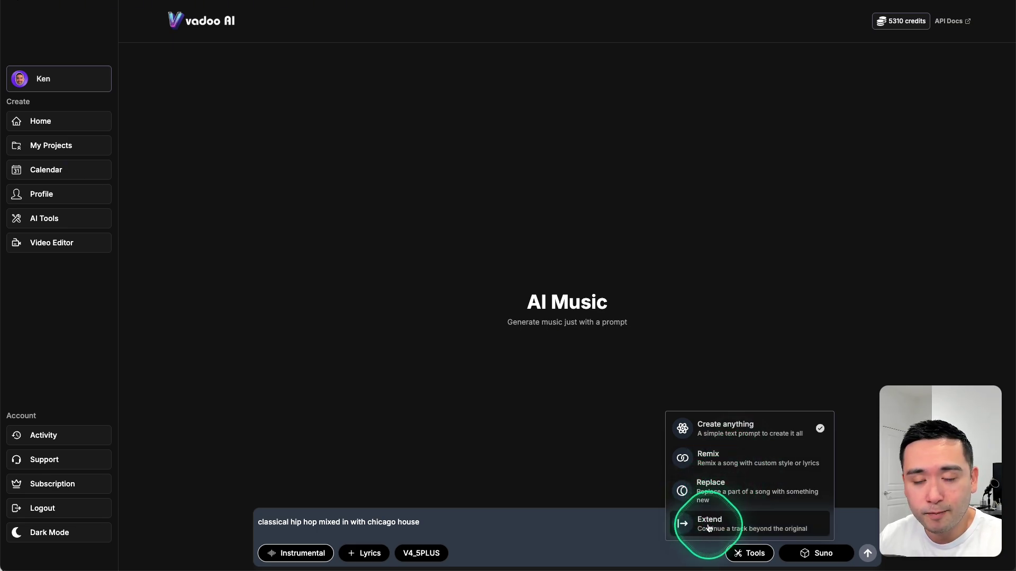
{"action": "triple_click", "coordinate": [625, 523]}
{"action": "left_click", "coordinate": [625, 523]}
{"action": "left_click", "coordinate": [810, 553]}
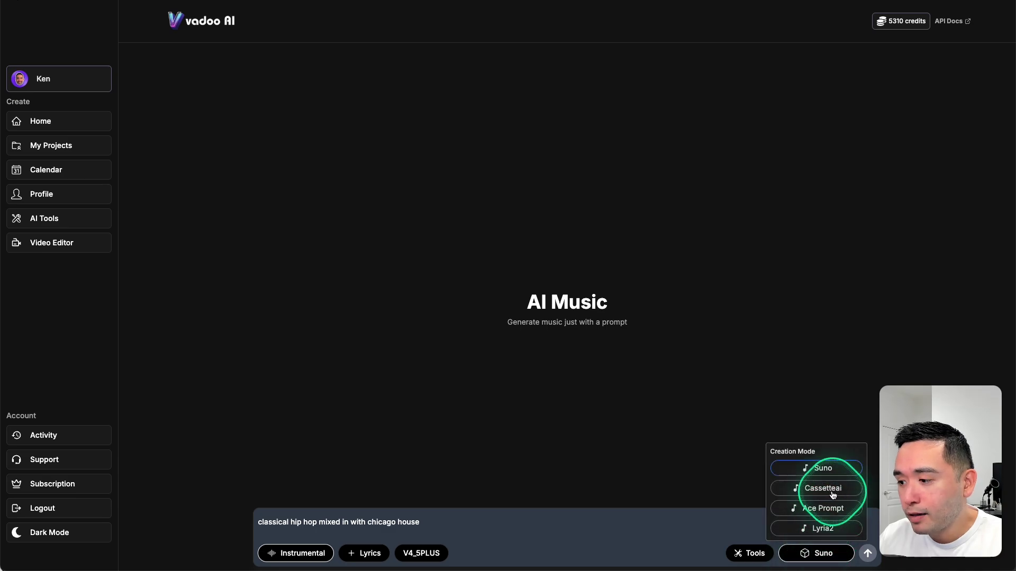
{"action": "left_click", "coordinate": [823, 469]}
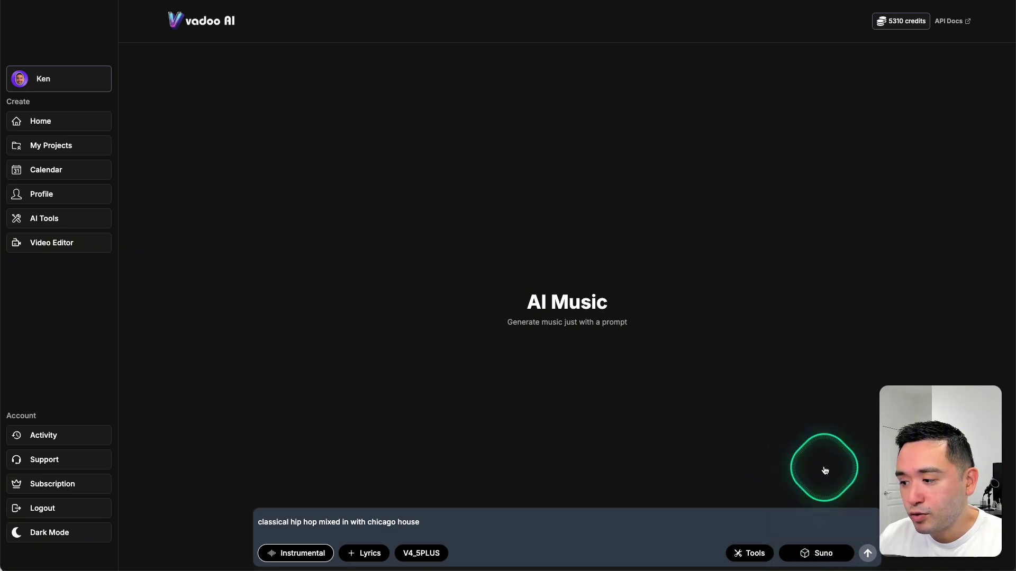
Step: Generate the music and play, then pause, the first generated track
{"action": "left_click", "coordinate": [868, 552]}
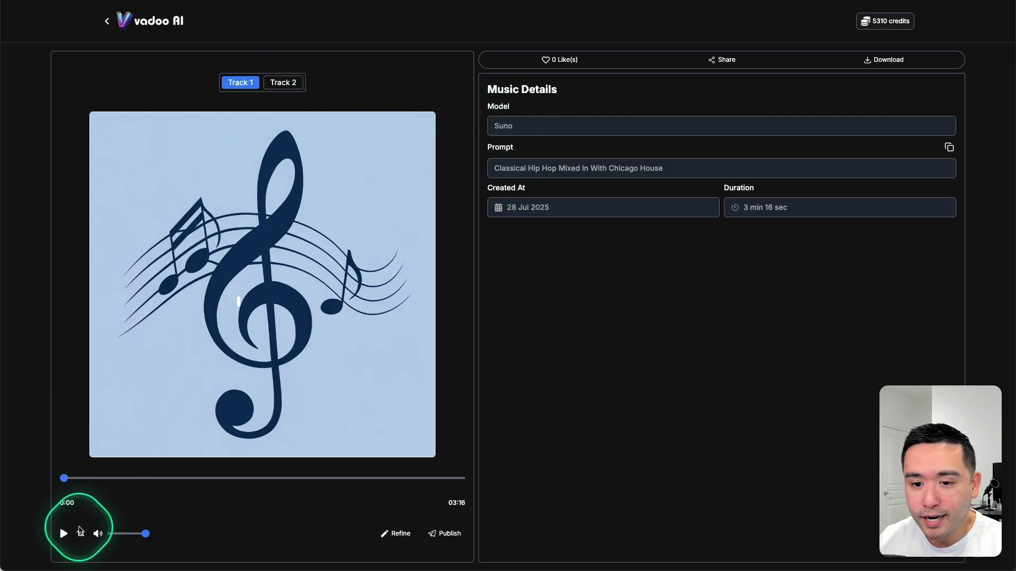
{"action": "left_click", "coordinate": [64, 534]}
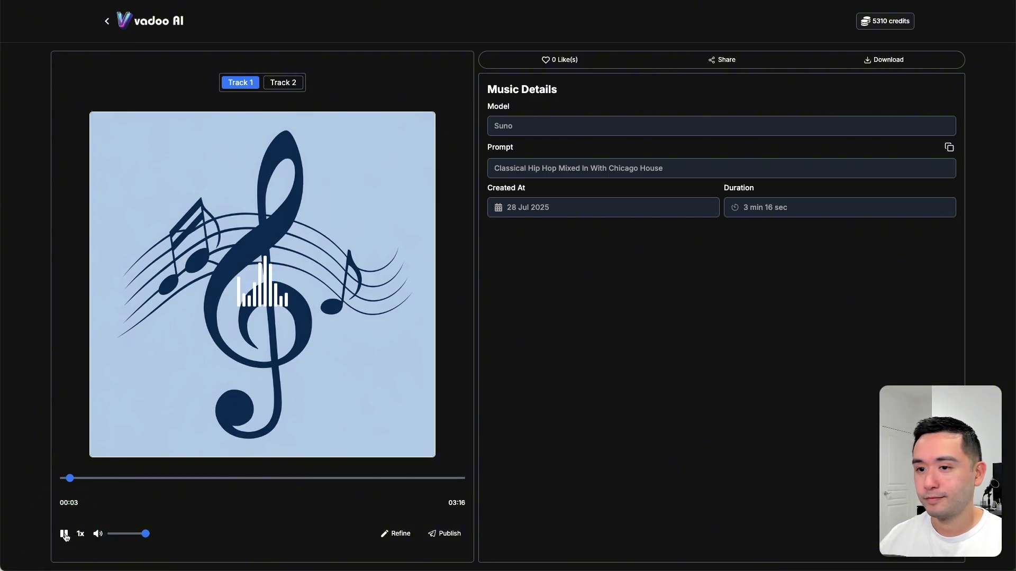
{"action": "left_click", "coordinate": [66, 538]}
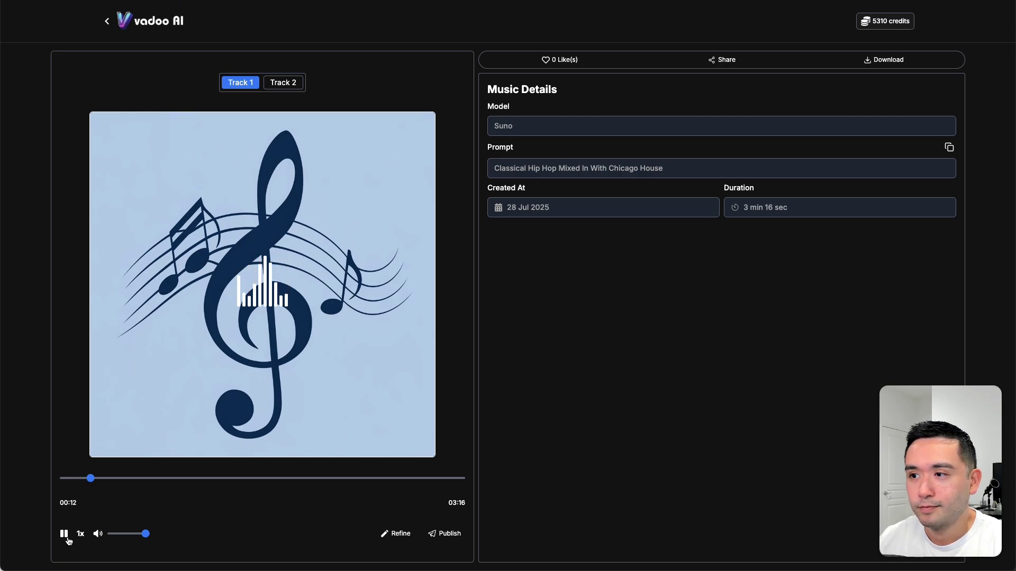
{"action": "left_click", "coordinate": [65, 535]}
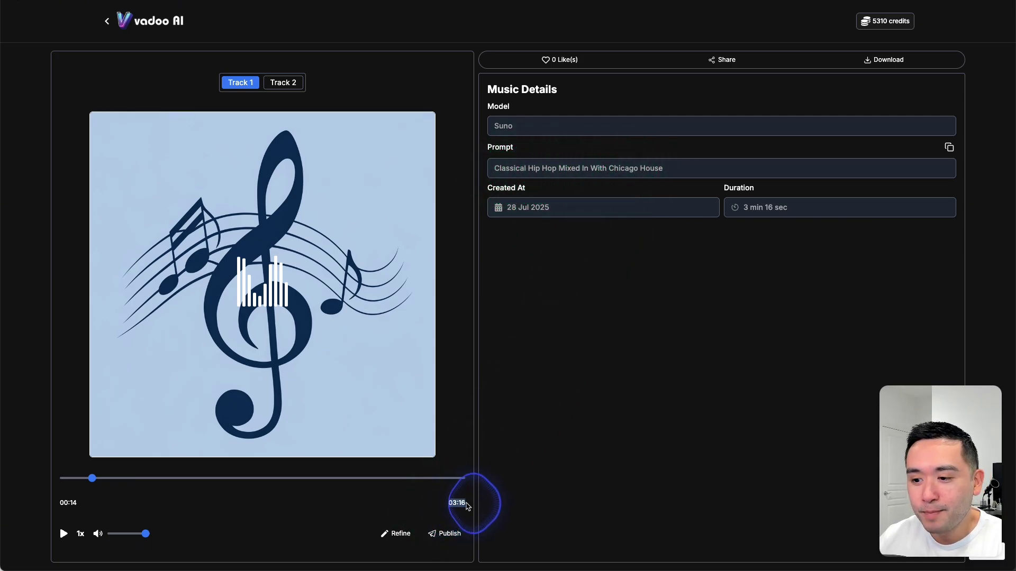
Step: Play and pause Track 2, compare with Track 1, then open Refine Music with AI for Track 2
{"action": "left_click", "coordinate": [286, 82]}
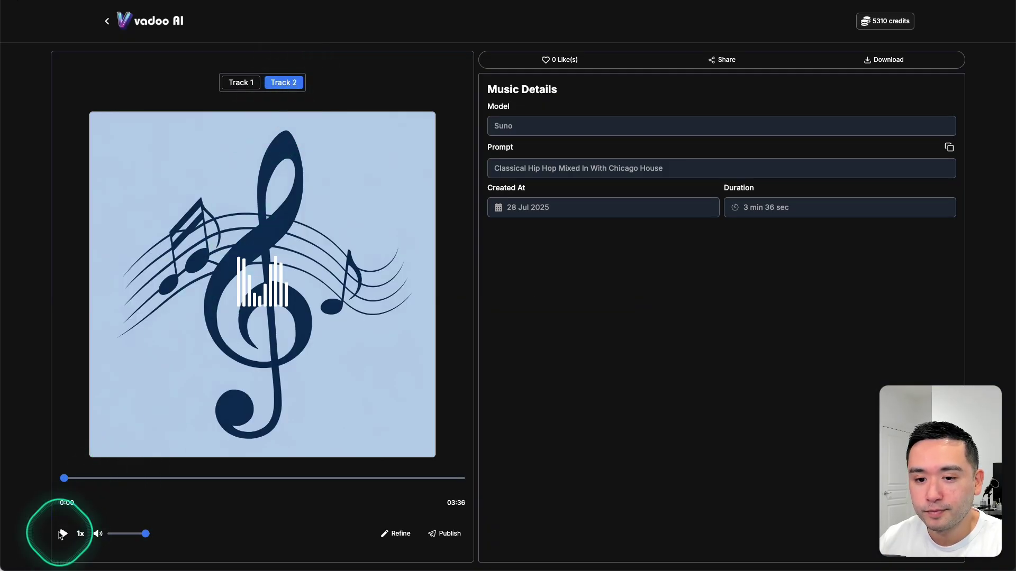
{"action": "left_click", "coordinate": [63, 533]}
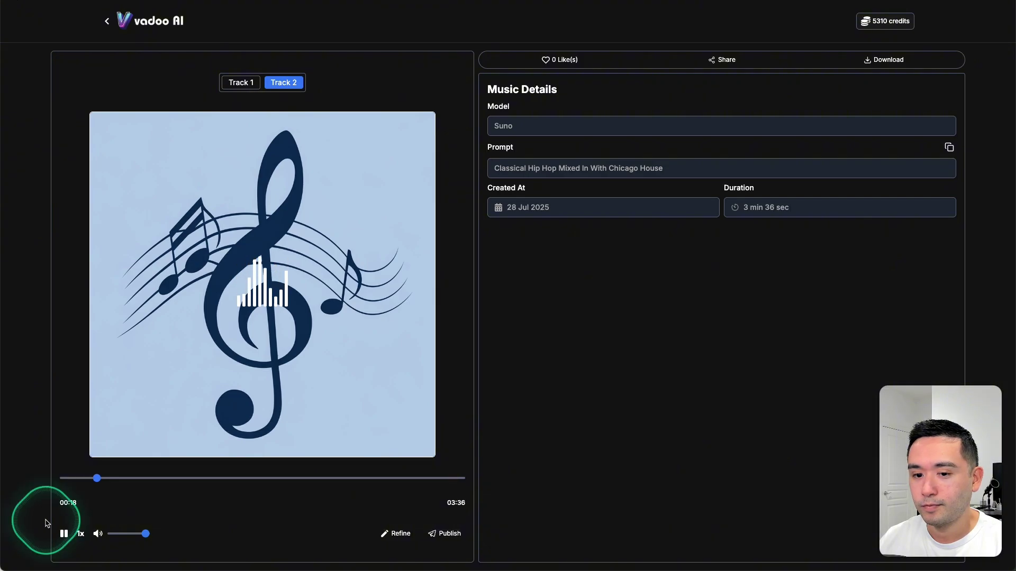
{"action": "left_click", "coordinate": [63, 533]}
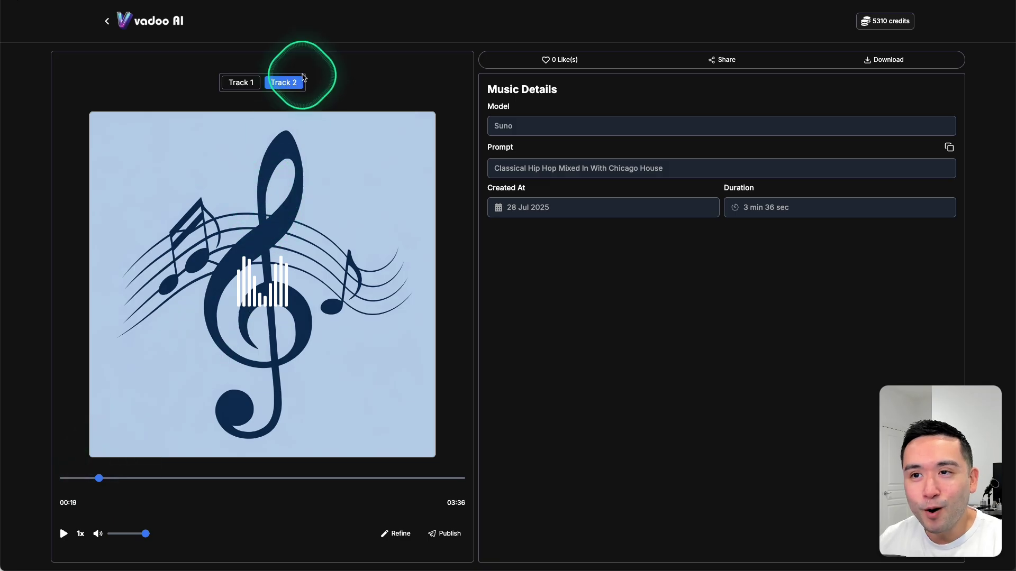
{"action": "left_click", "coordinate": [241, 82]}
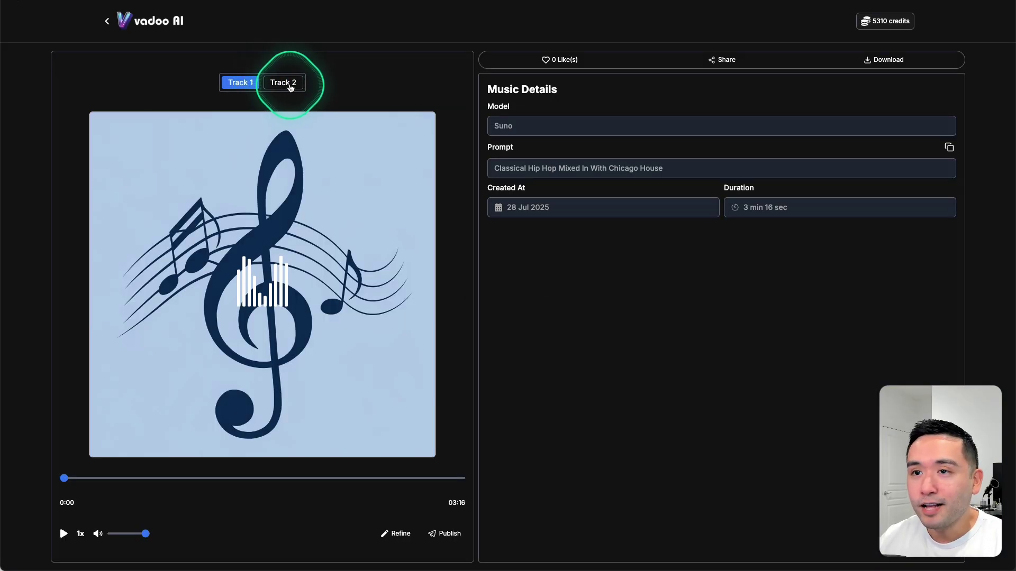
{"action": "left_click", "coordinate": [279, 85]}
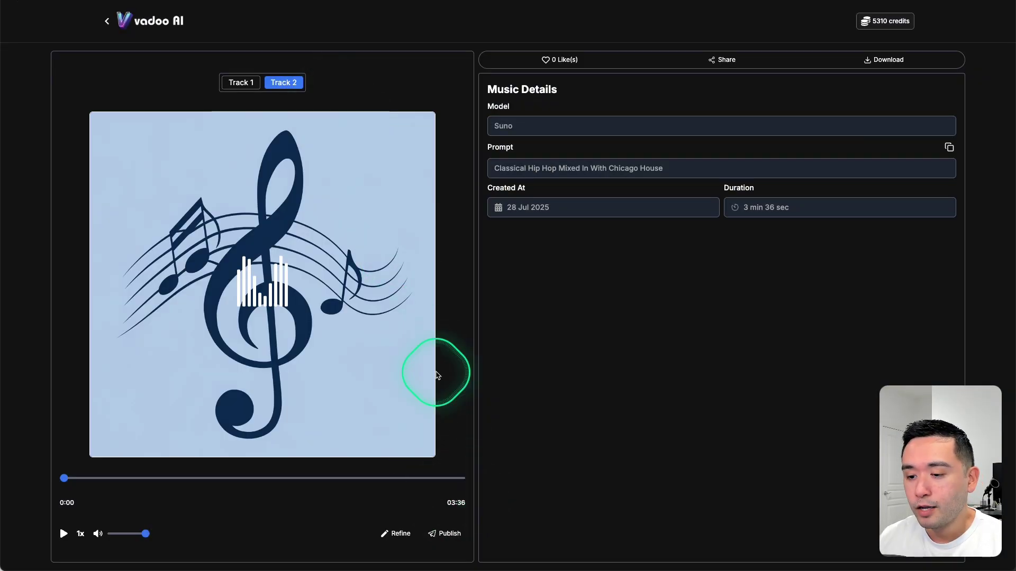
{"action": "left_click", "coordinate": [397, 533]}
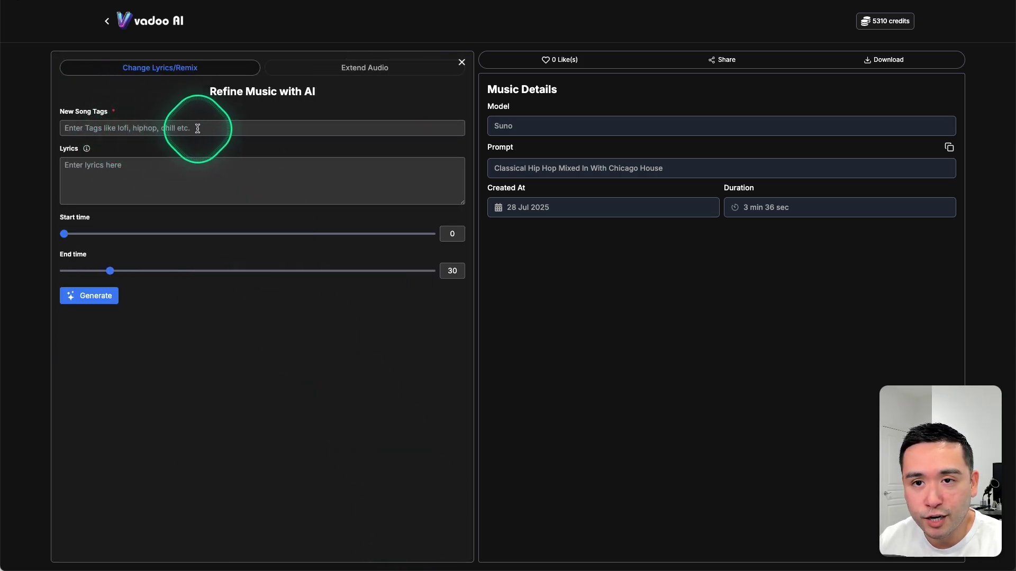
Step: Move the remix start to about 9 seconds, pull the end time back slightly, then view Extend Audio
{"action": "mouse_move", "coordinate": [87, 152]}
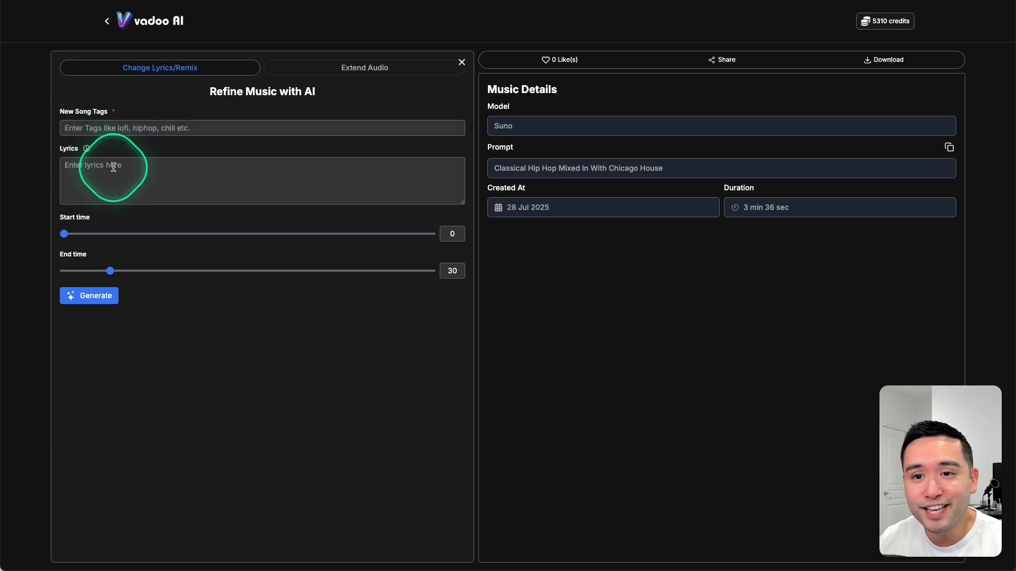
{"action": "left_click_drag", "start_coordinate": [64, 234], "coordinate": [79, 236]}
{"action": "left_click", "coordinate": [109, 274]}
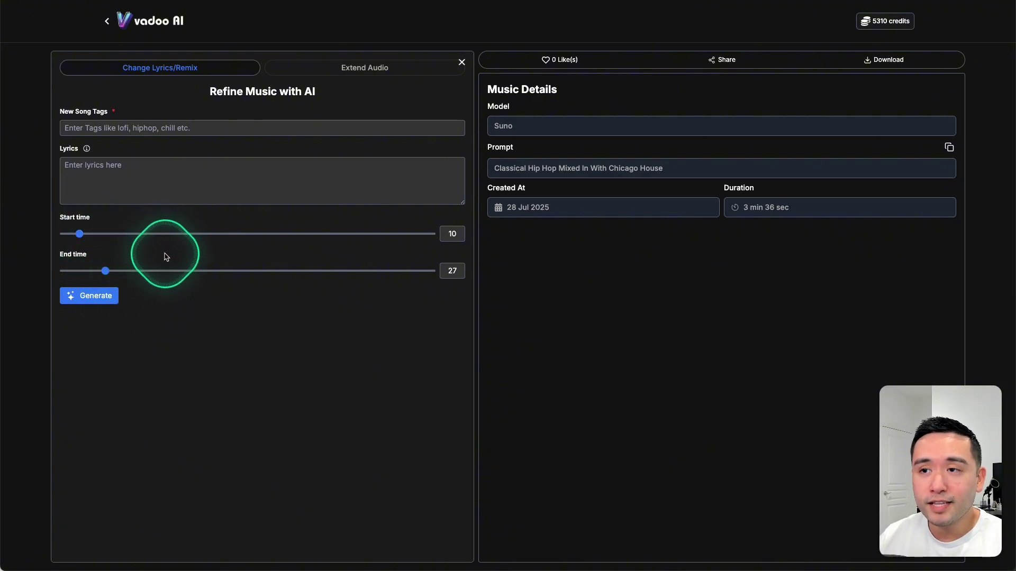
{"action": "left_click", "coordinate": [336, 72]}
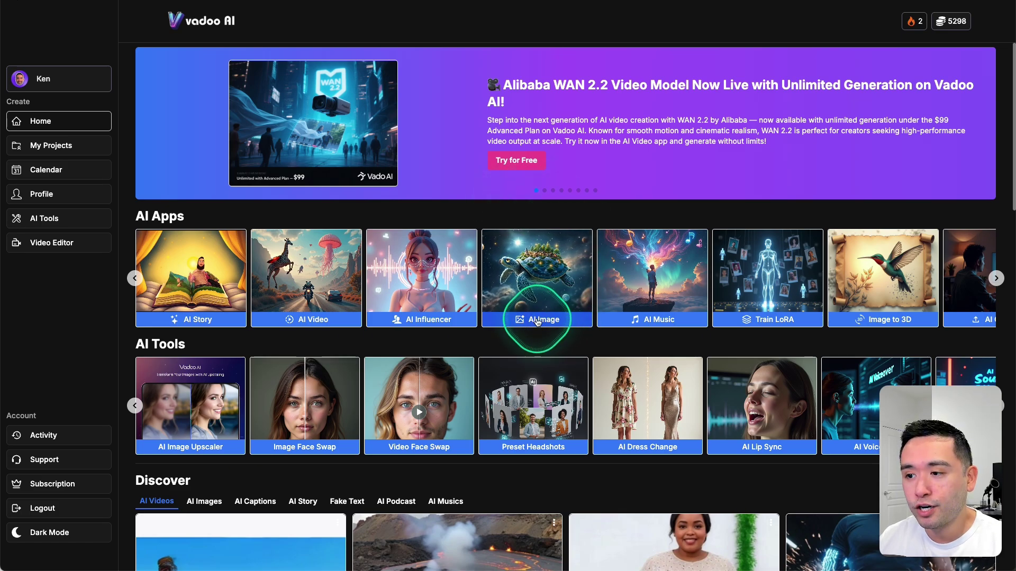
Step: Open the AI Image generator and switch to Edit Image and back to Generate Image
{"action": "left_click", "coordinate": [539, 289]}
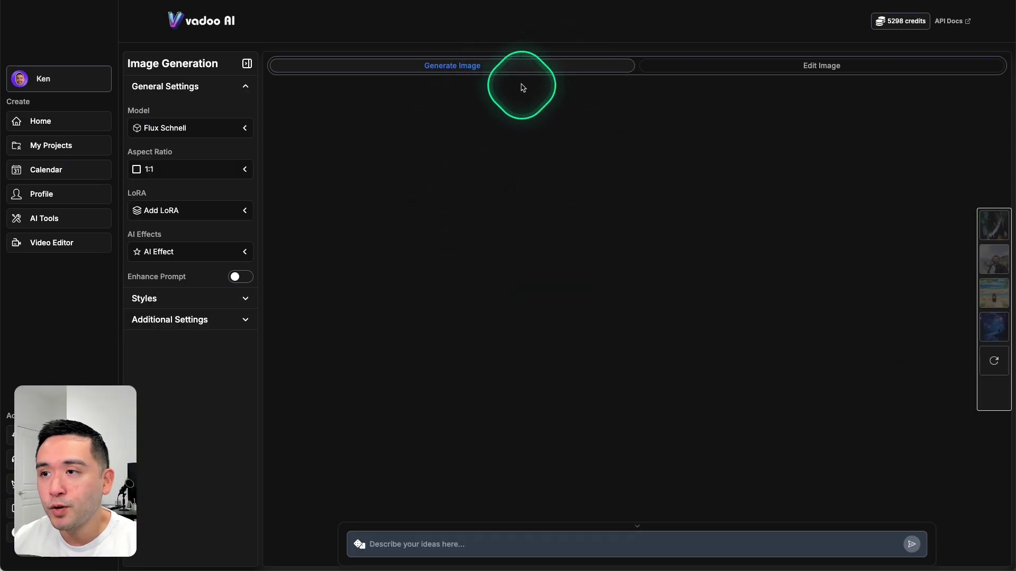
{"action": "left_click", "coordinate": [788, 66]}
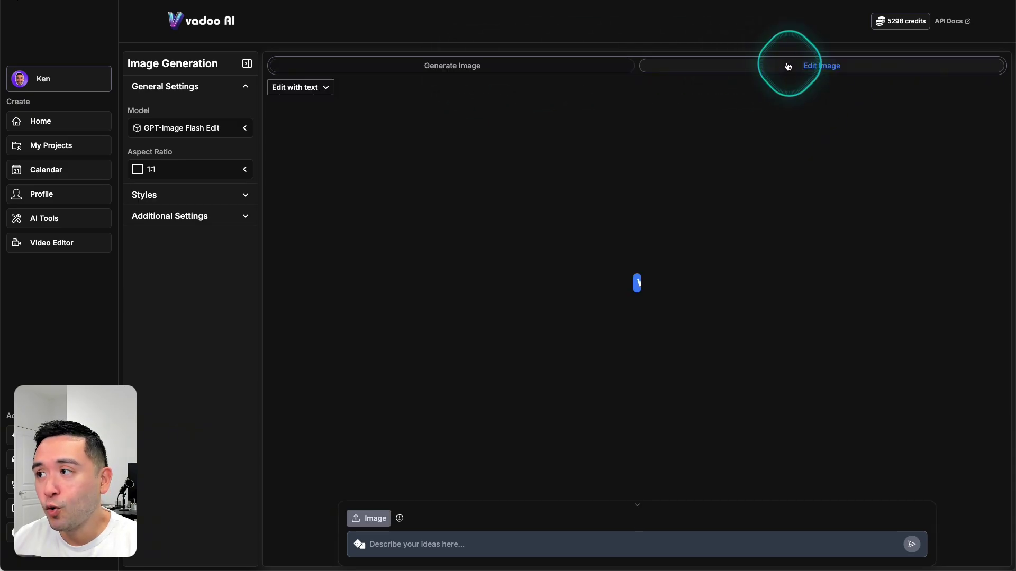
{"action": "left_click", "coordinate": [492, 64]}
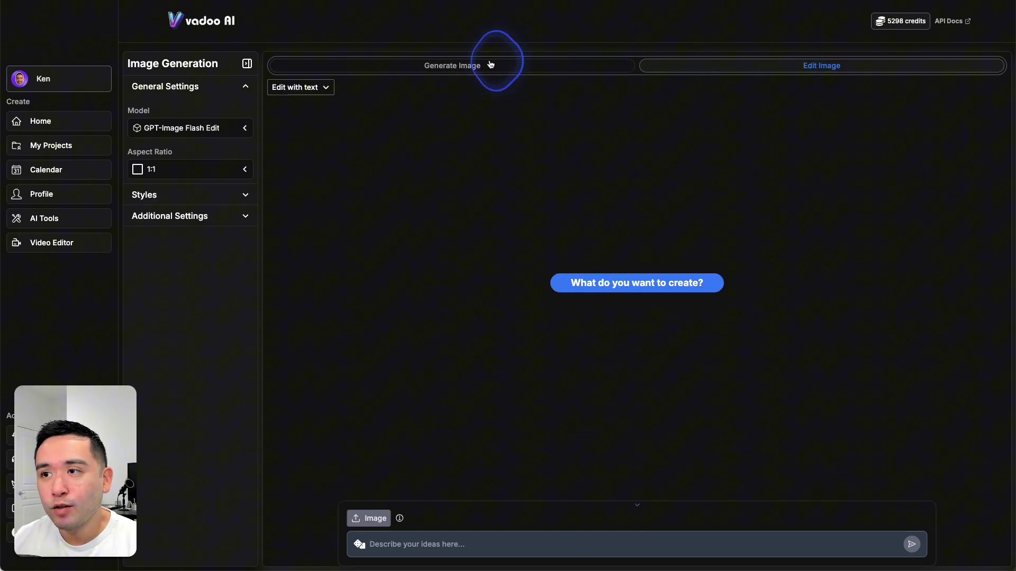
Step: Browse the image model list and its credit costs, such as Midjourney v7 at 24 credits
{"action": "left_click", "coordinate": [236, 128]}
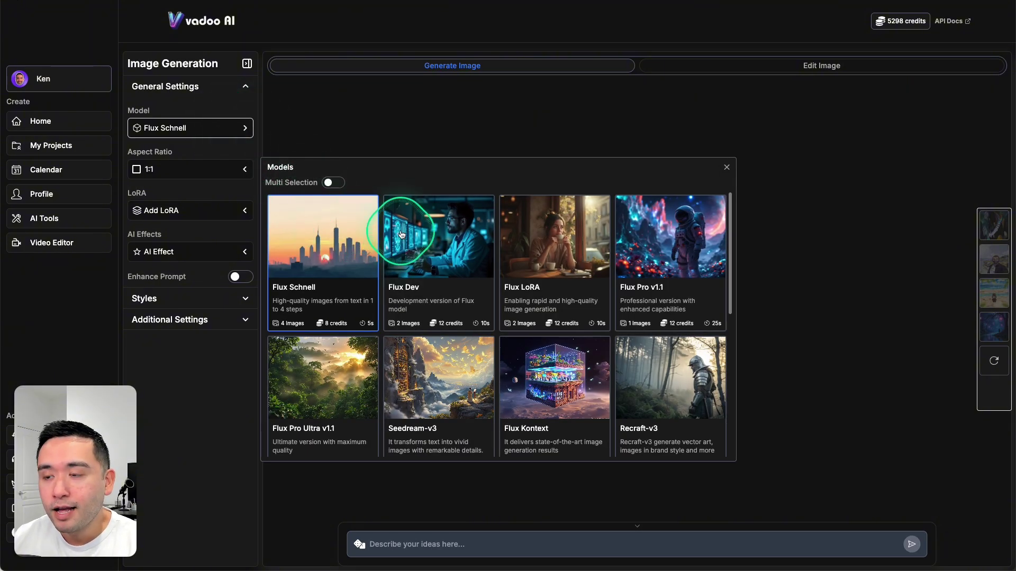
{"action": "scroll", "coordinate": [554, 239], "scroll_direction": "down", "scroll_amount": 3}
{"action": "scroll", "coordinate": [554, 239], "scroll_direction": "down", "scroll_amount": 3}
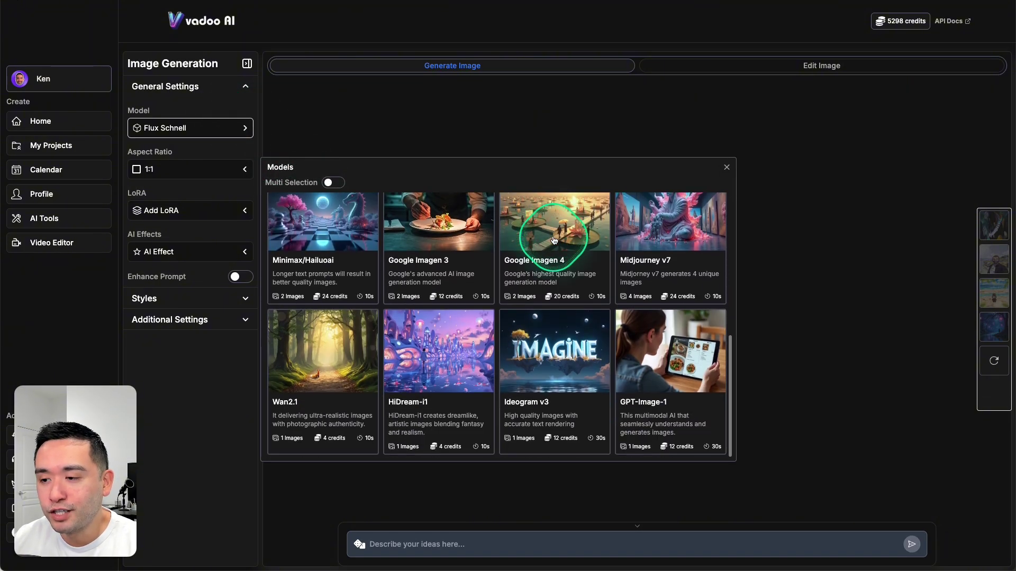
{"action": "scroll", "coordinate": [554, 240], "scroll_direction": "up", "scroll_amount": 2}
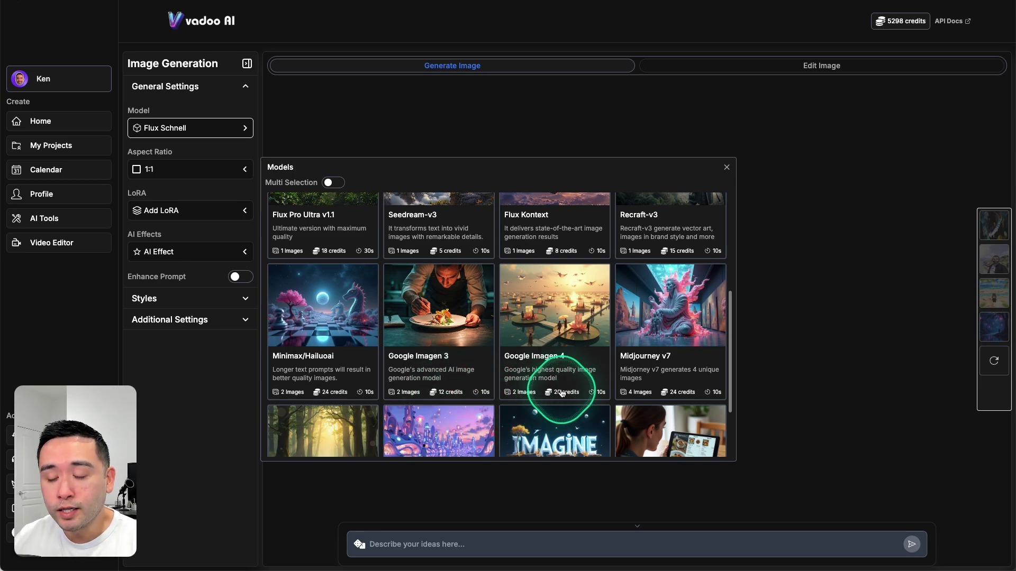
{"action": "scroll", "coordinate": [563, 388], "scroll_direction": "down", "scroll_amount": 1}
{"action": "scroll", "coordinate": [563, 388], "scroll_direction": "down", "scroll_amount": 1}
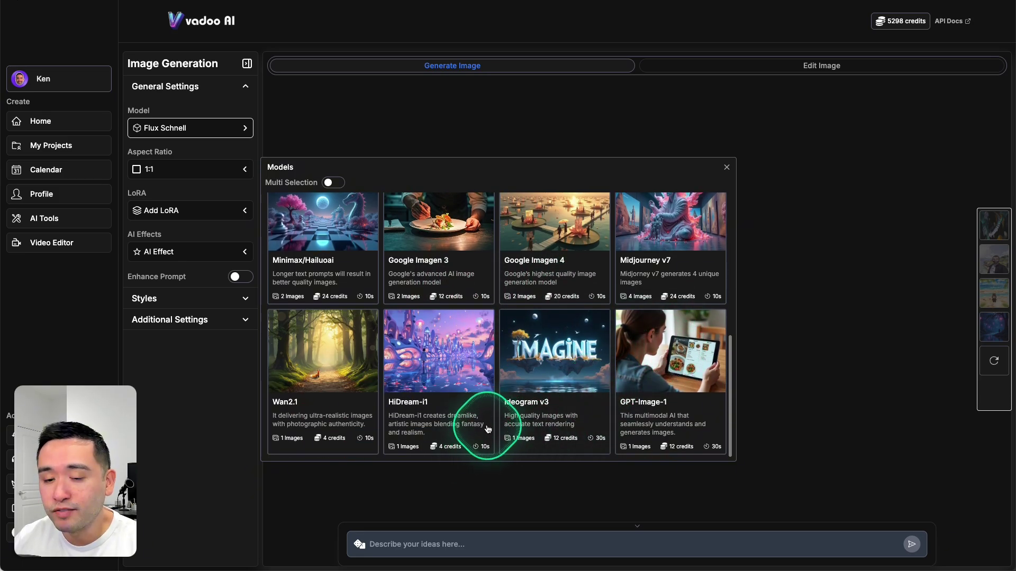
{"action": "scroll", "coordinate": [518, 384], "scroll_direction": "up", "scroll_amount": 1}
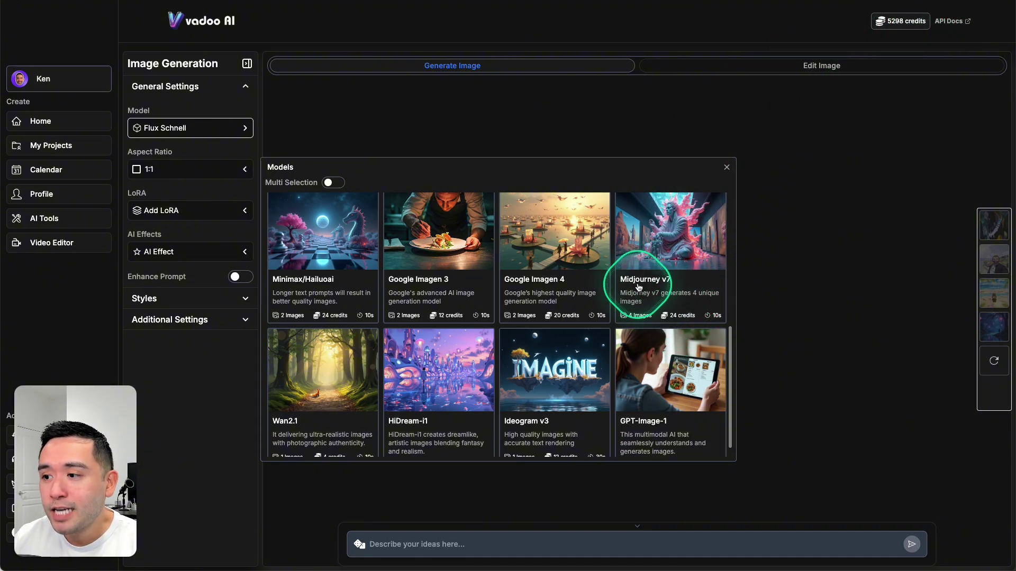
Step: Choose Midjourney v7 with the 18-credit Turbo variant and a 16:9 aspect ratio
{"action": "left_click", "coordinate": [665, 246]}
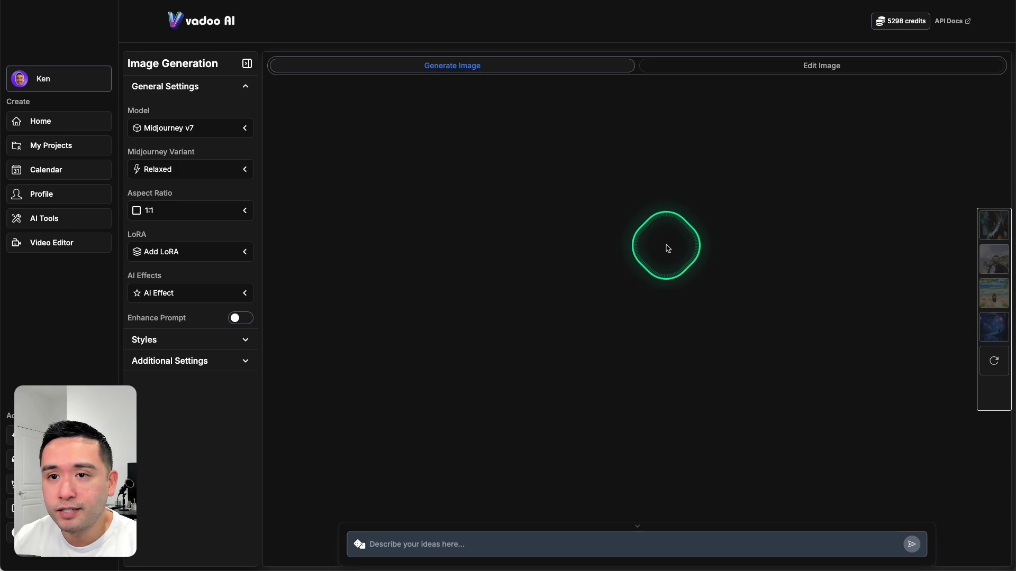
{"action": "left_click", "coordinate": [228, 169]}
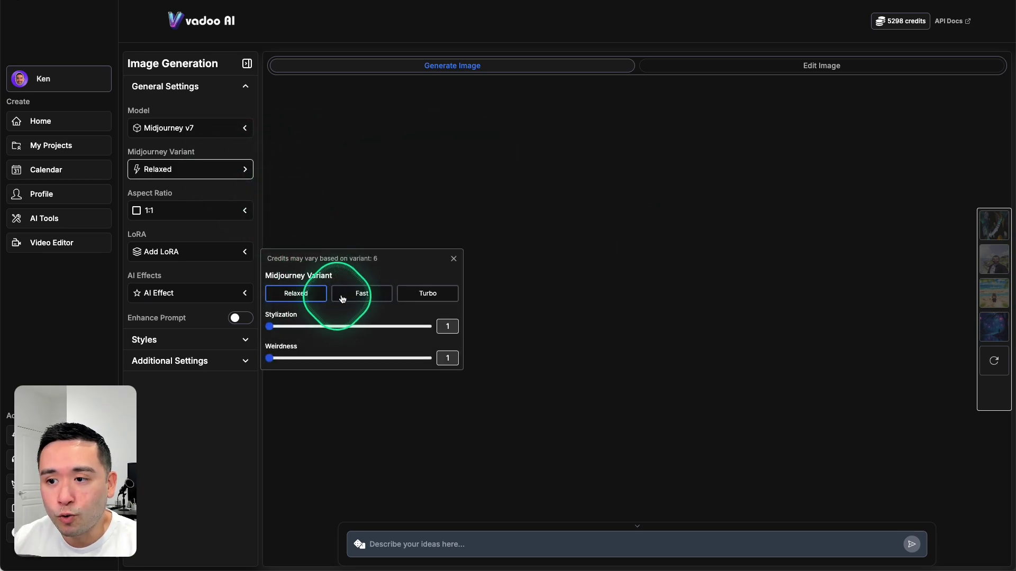
{"action": "left_click", "coordinate": [419, 297]}
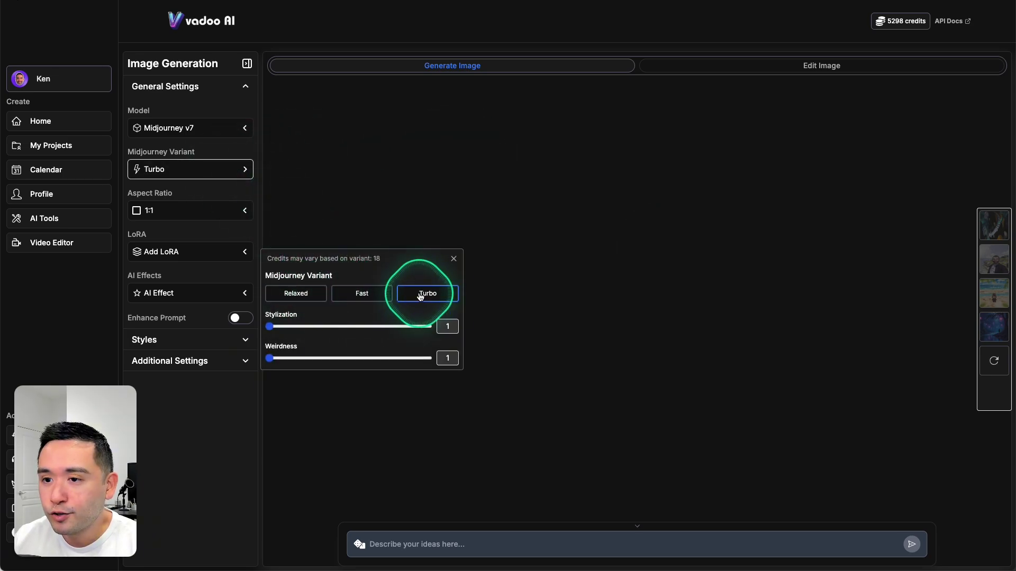
{"action": "double_click", "coordinate": [377, 259]}
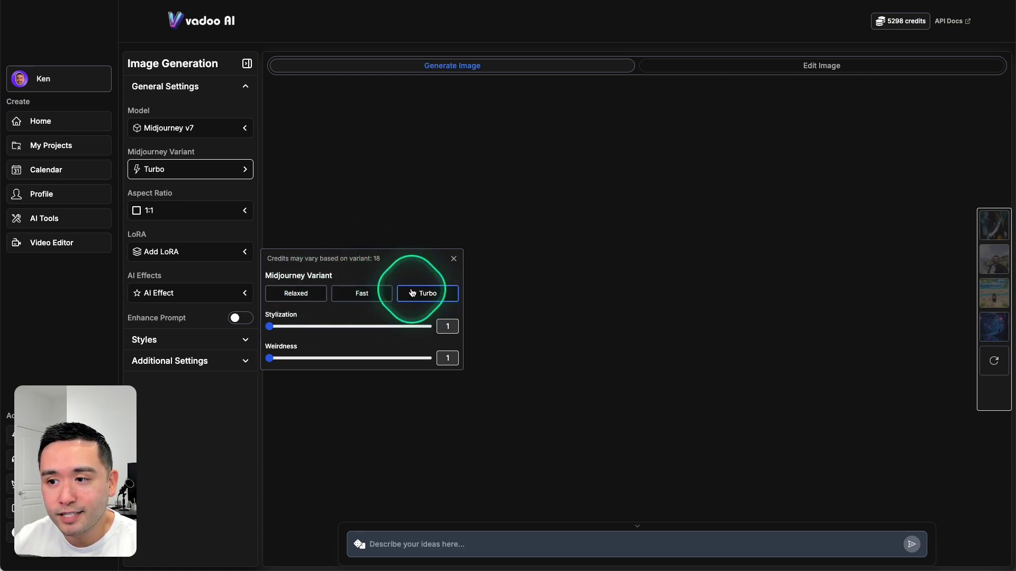
{"action": "left_click", "coordinate": [454, 260]}
{"action": "left_click", "coordinate": [227, 210]}
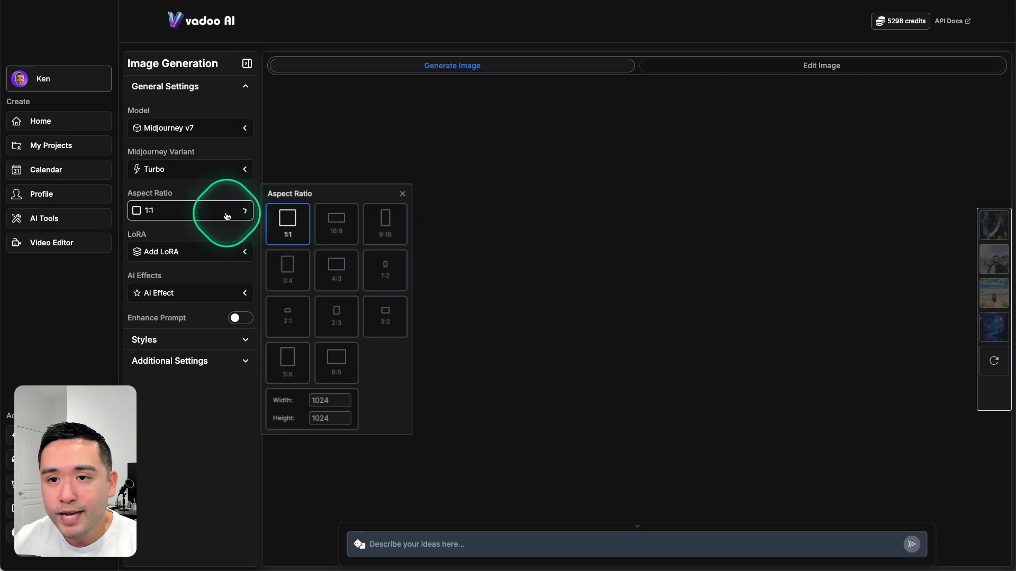
{"action": "left_click", "coordinate": [341, 225]}
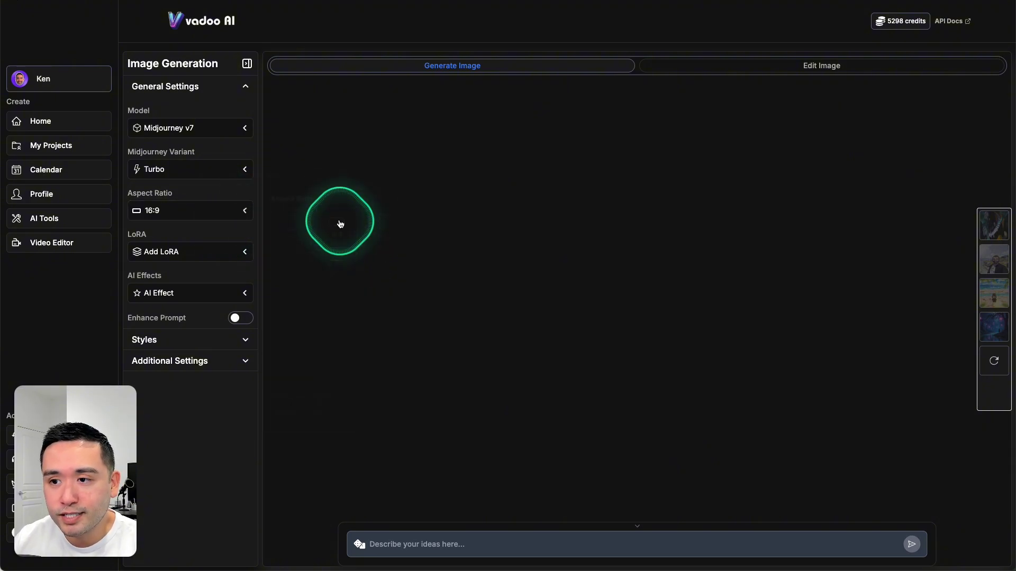
Step: Browse the Add LoRA style list and close it without choosing one
{"action": "left_click", "coordinate": [226, 257]}
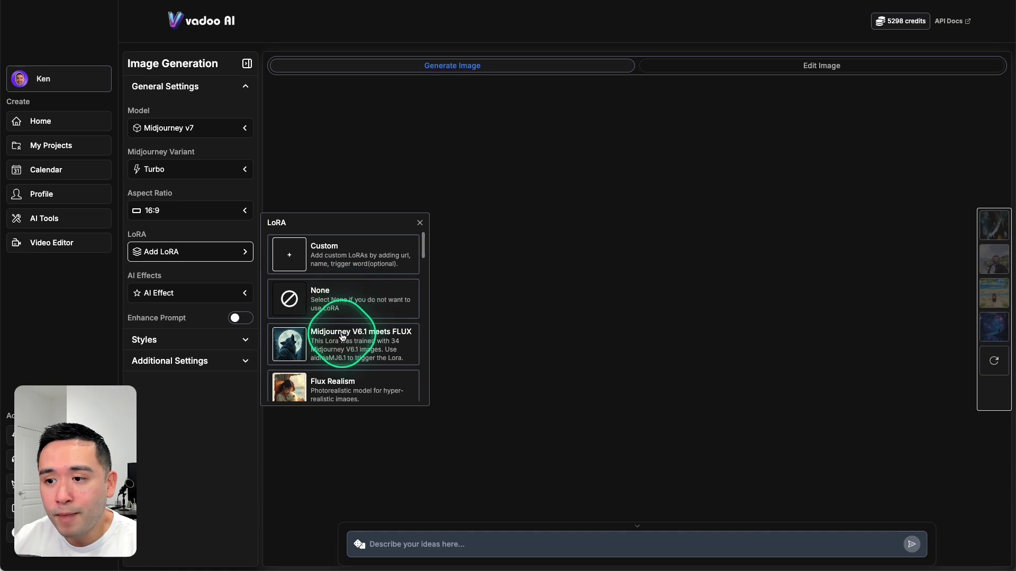
{"action": "scroll", "coordinate": [344, 339], "scroll_direction": "down", "scroll_amount": 5}
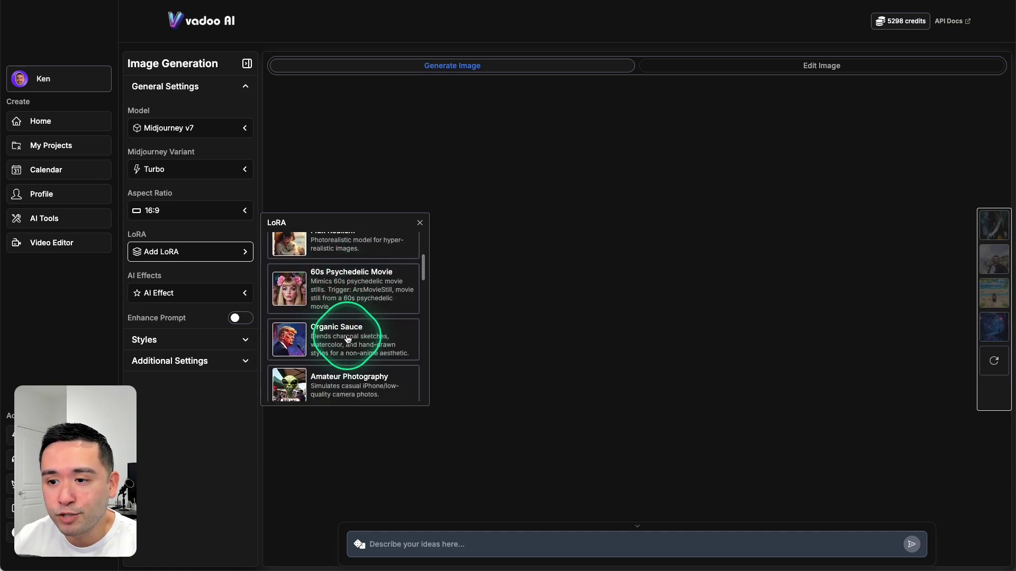
{"action": "scroll", "coordinate": [348, 340], "scroll_direction": "down", "scroll_amount": 8}
{"action": "left_click", "coordinate": [242, 275]}
Step: Close the AI Effects gallery and scroll down the generation settings
{"action": "left_click", "coordinate": [235, 291]}
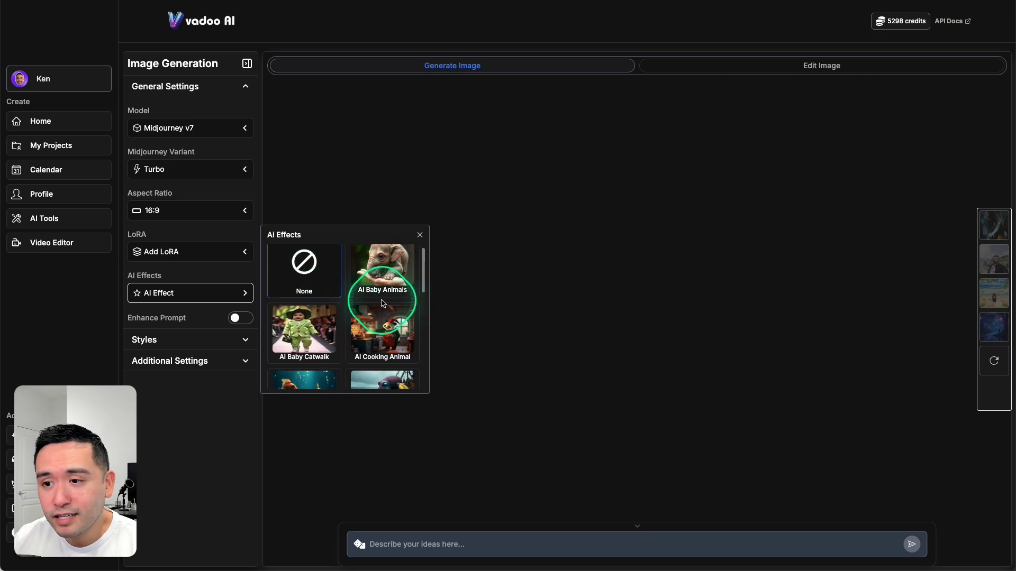
{"action": "scroll", "coordinate": [307, 362], "scroll_direction": "down", "scroll_amount": 5}
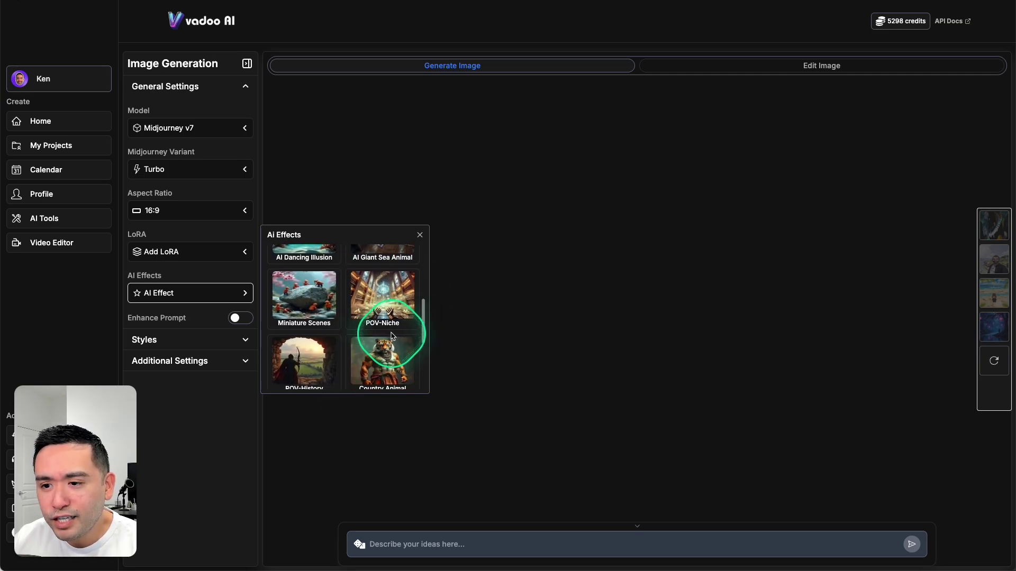
{"action": "scroll", "coordinate": [391, 328], "scroll_direction": "down", "scroll_amount": 5}
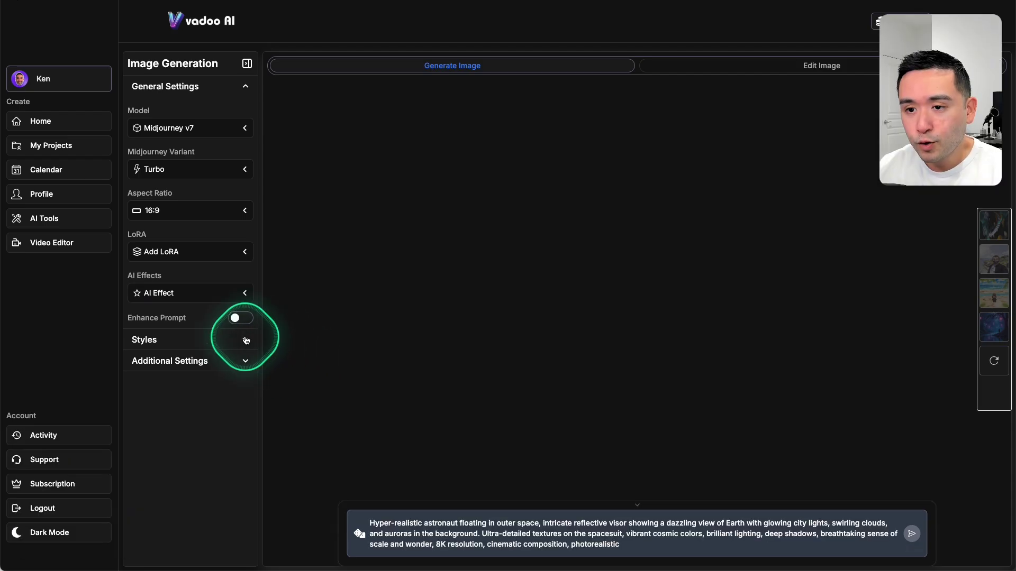
Step: Look at the Styles picker without choosing a style, then confirm Number of Images is 4
{"action": "left_click", "coordinate": [236, 339]}
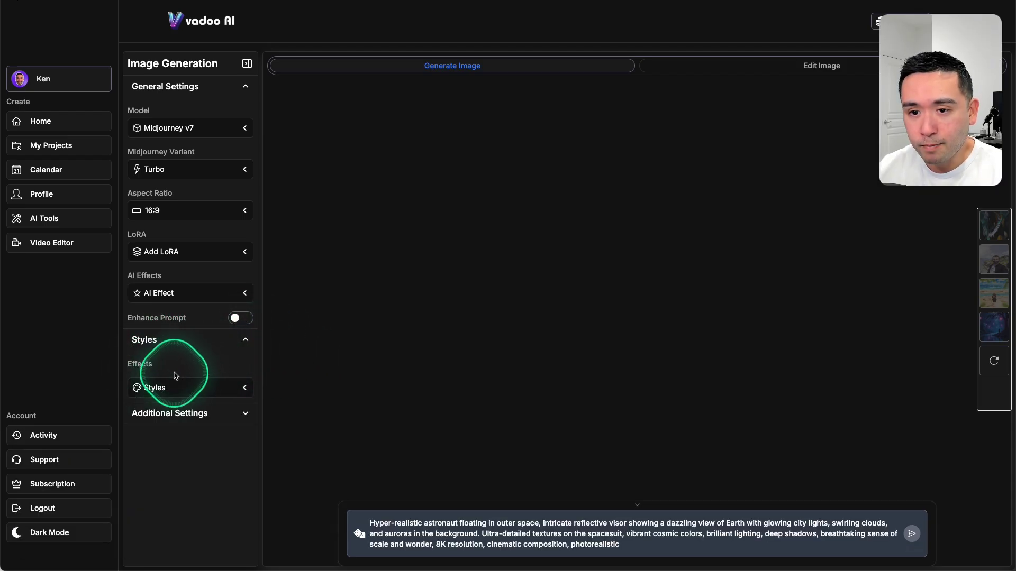
{"action": "left_click", "coordinate": [180, 387]}
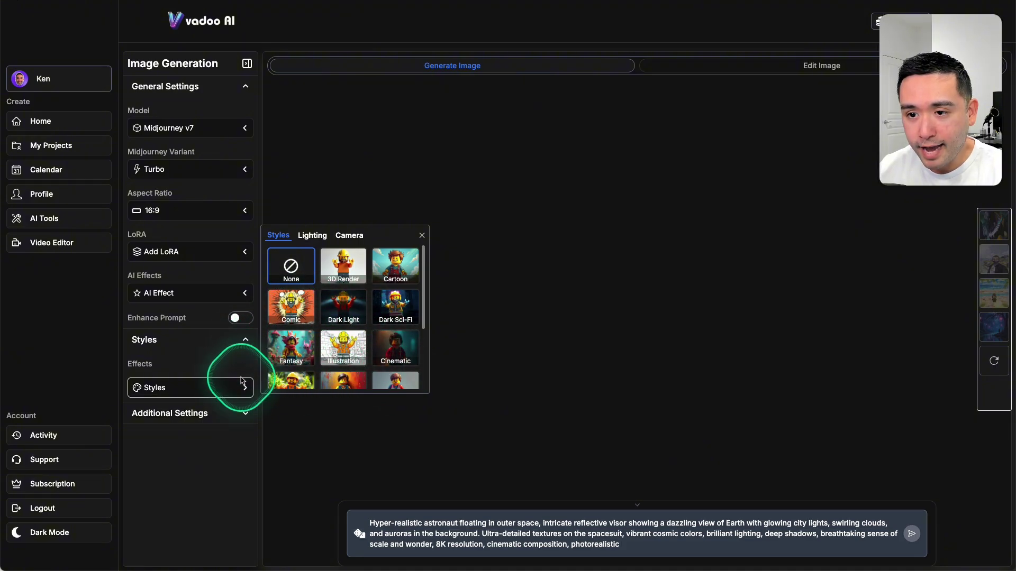
{"action": "left_click", "coordinate": [188, 386]}
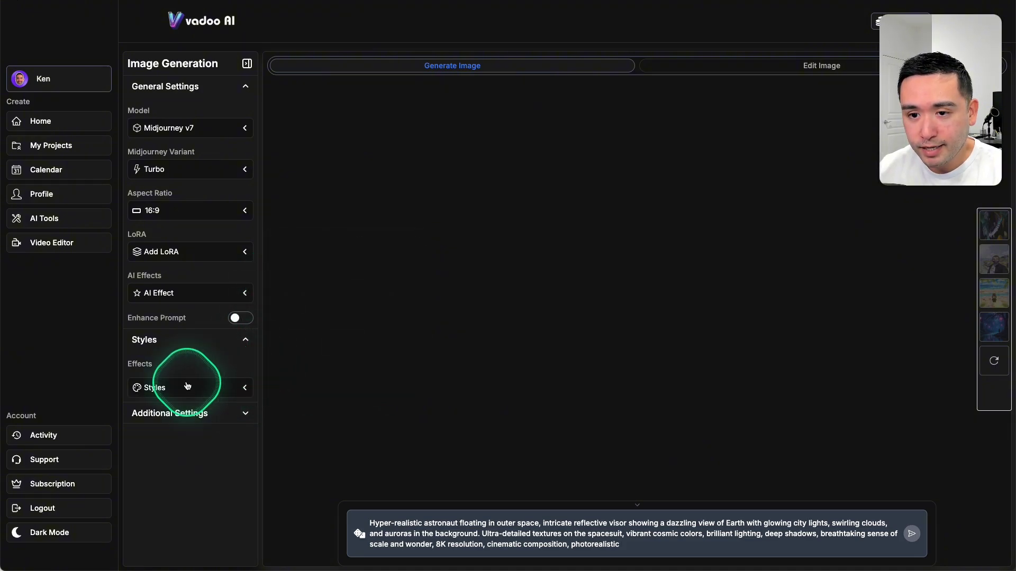
{"action": "left_click", "coordinate": [241, 341]}
{"action": "left_click", "coordinate": [239, 362]}
{"action": "left_click", "coordinate": [208, 407]}
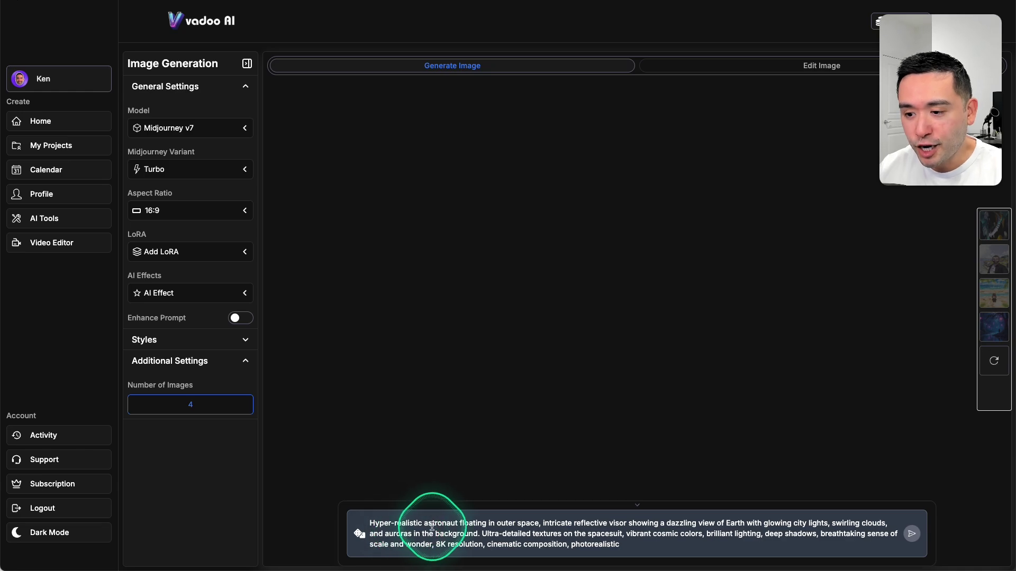
Step: Generate the four astronaut images from the prompt and open the second one full size
{"action": "left_click_drag", "start_coordinate": [427, 524], "coordinate": [541, 527]}
{"action": "left_click", "coordinate": [914, 534]}
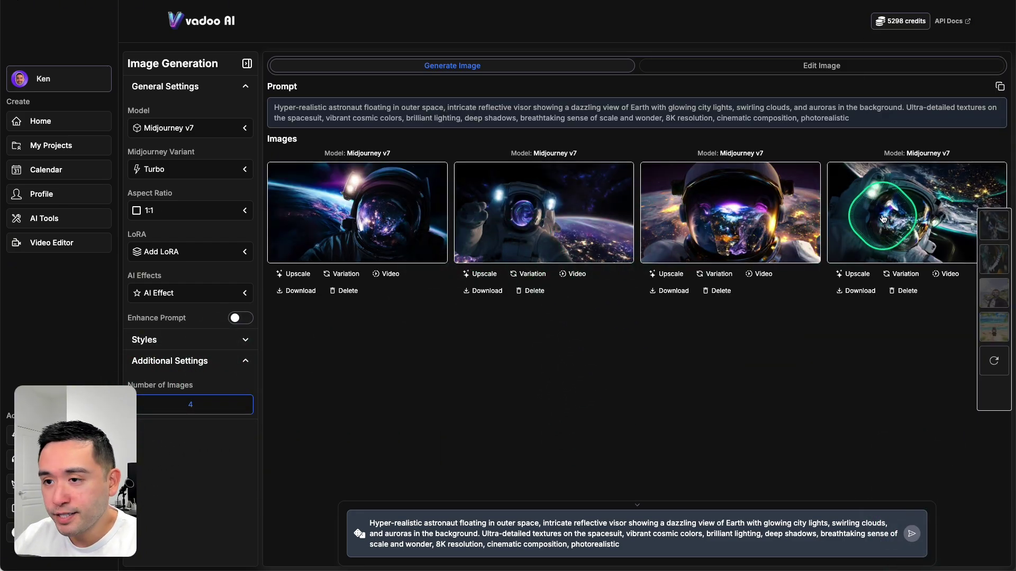
{"action": "left_click", "coordinate": [385, 193]}
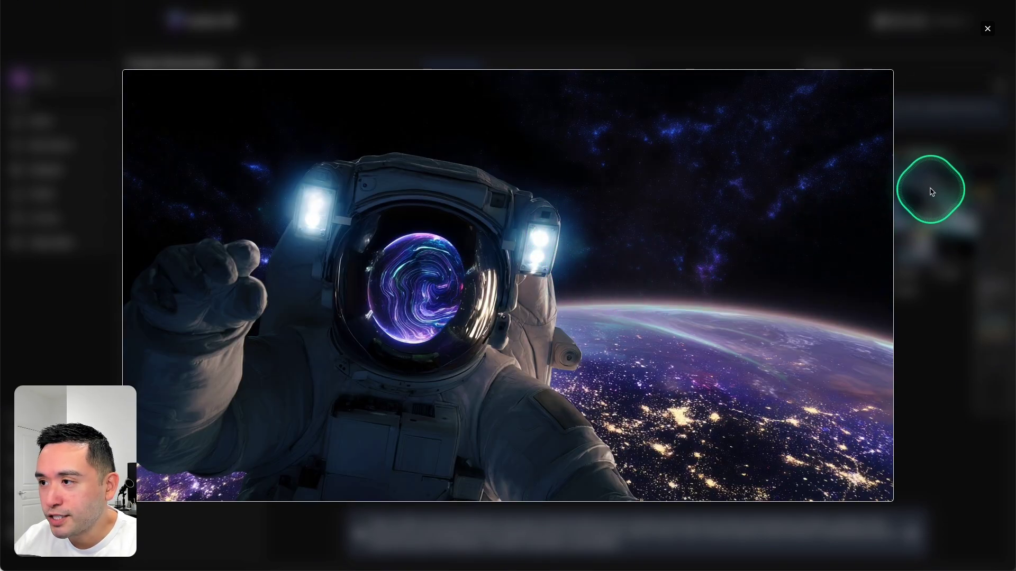
Step: Preview the third and other astronaut images enlarged, then reopen and close the second image
{"action": "left_click", "coordinate": [949, 165]}
{"action": "left_click", "coordinate": [678, 233]}
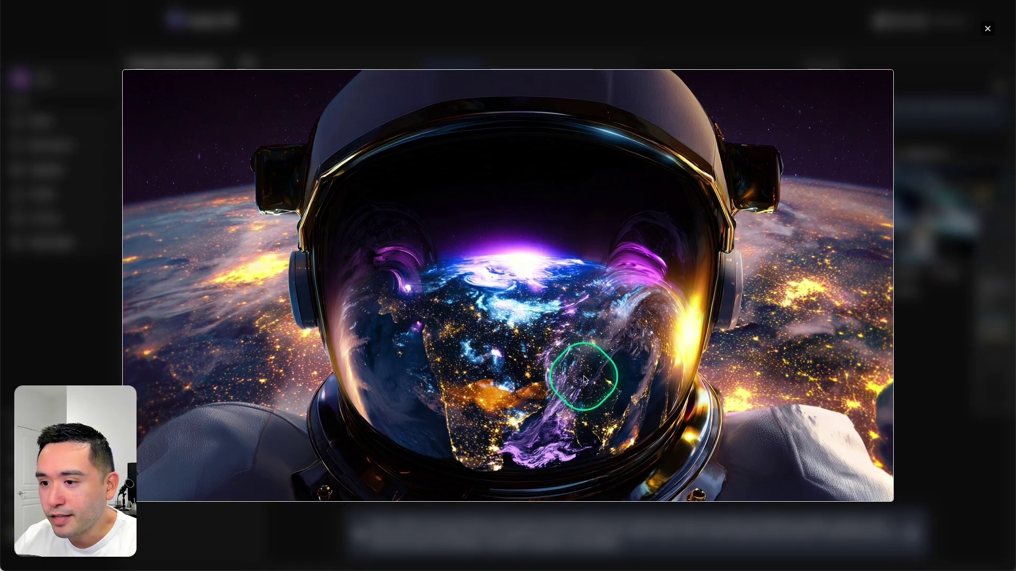
{"action": "left_click", "coordinate": [956, 215]}
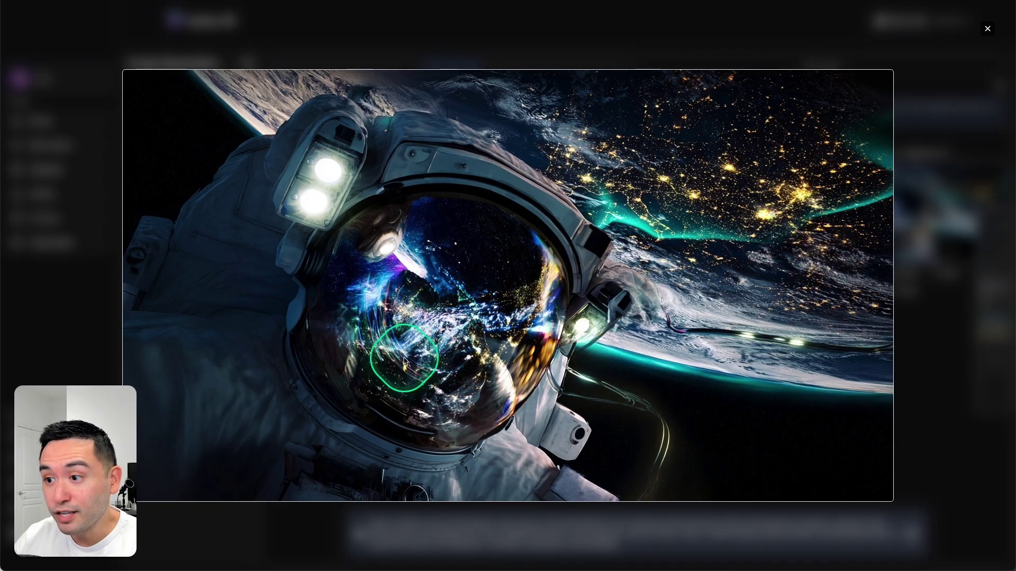
{"action": "left_click", "coordinate": [910, 249]}
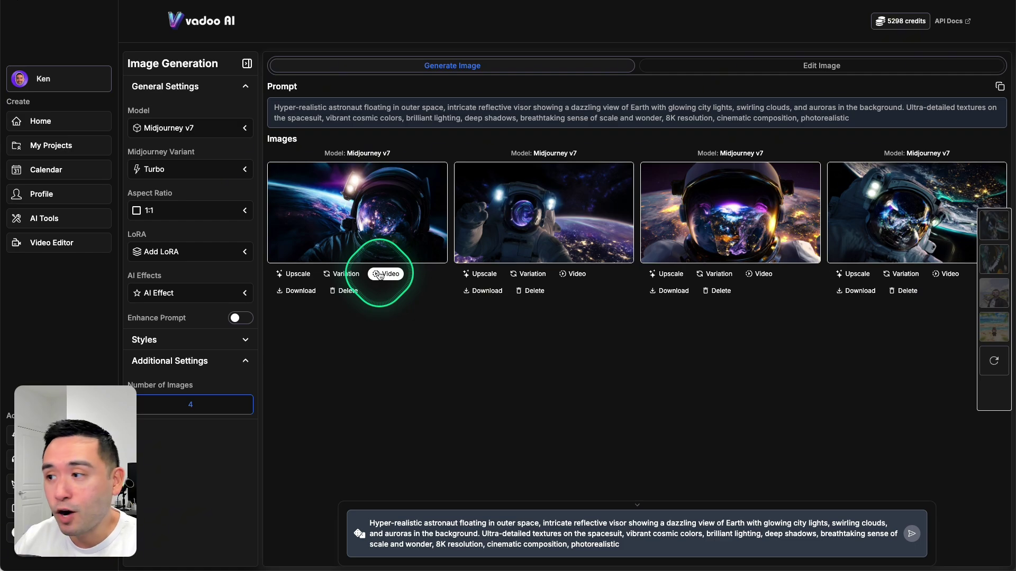
{"action": "left_click", "coordinate": [519, 211]}
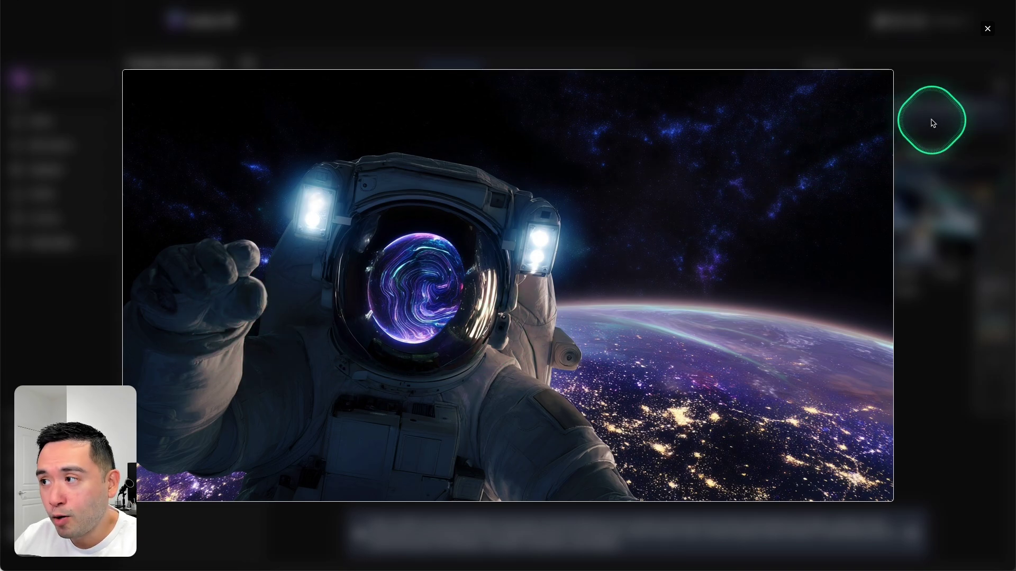
{"action": "left_click", "coordinate": [947, 120]}
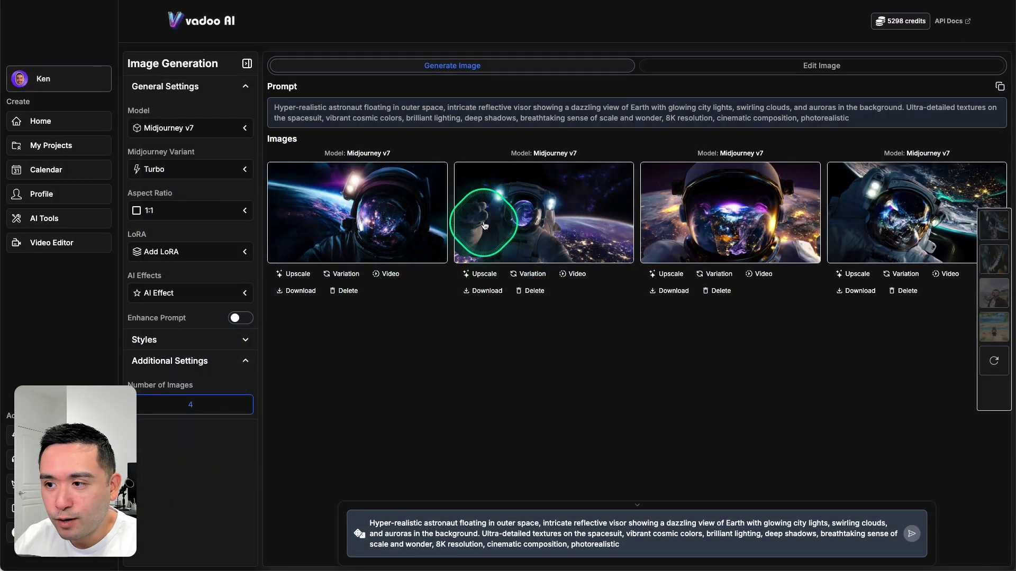
Step: Send the second astronaut image to video and review its rewritten prompt in the composer
{"action": "left_click", "coordinate": [576, 274]}
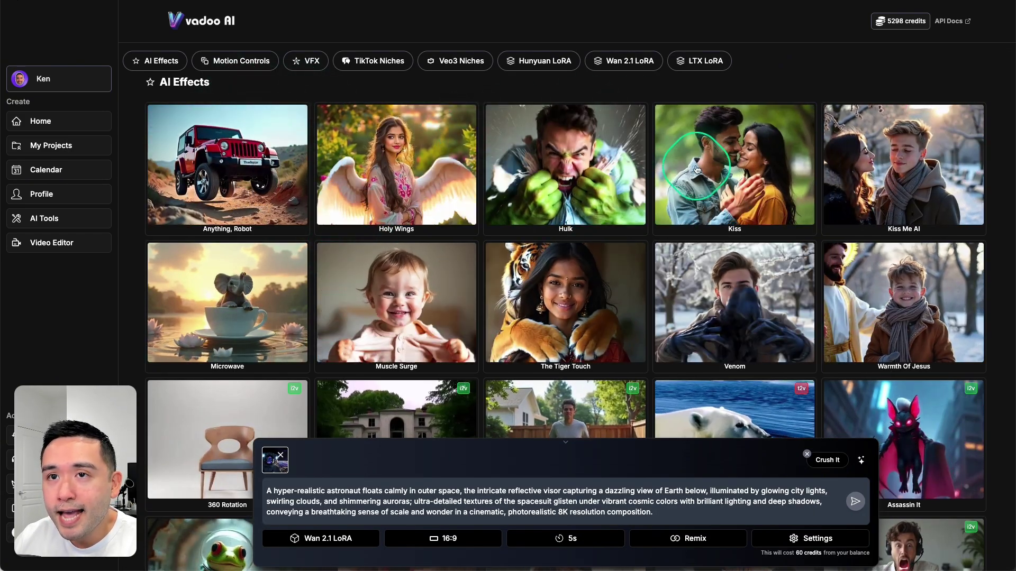
{"action": "left_click", "coordinate": [282, 495]}
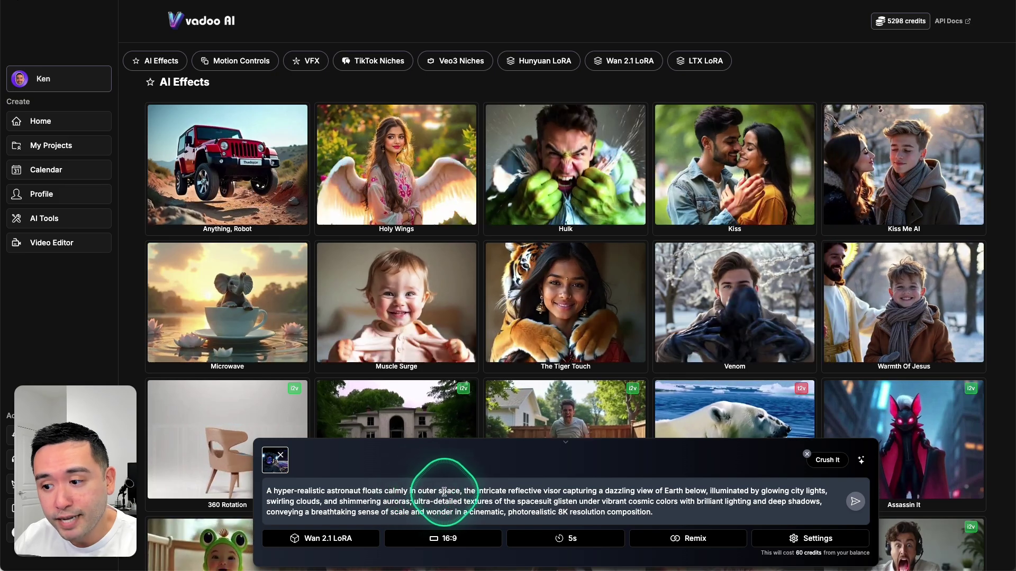
{"action": "left_click_drag", "start_coordinate": [473, 492], "coordinate": [553, 492]}
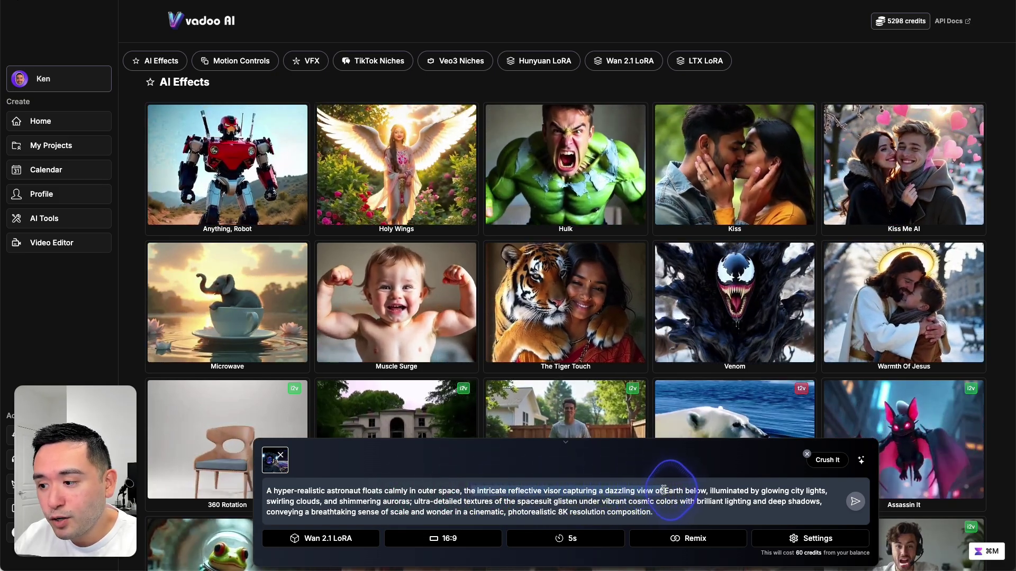
{"action": "left_click_drag", "start_coordinate": [705, 490], "coordinate": [696, 500]}
{"action": "left_click", "coordinate": [689, 506]}
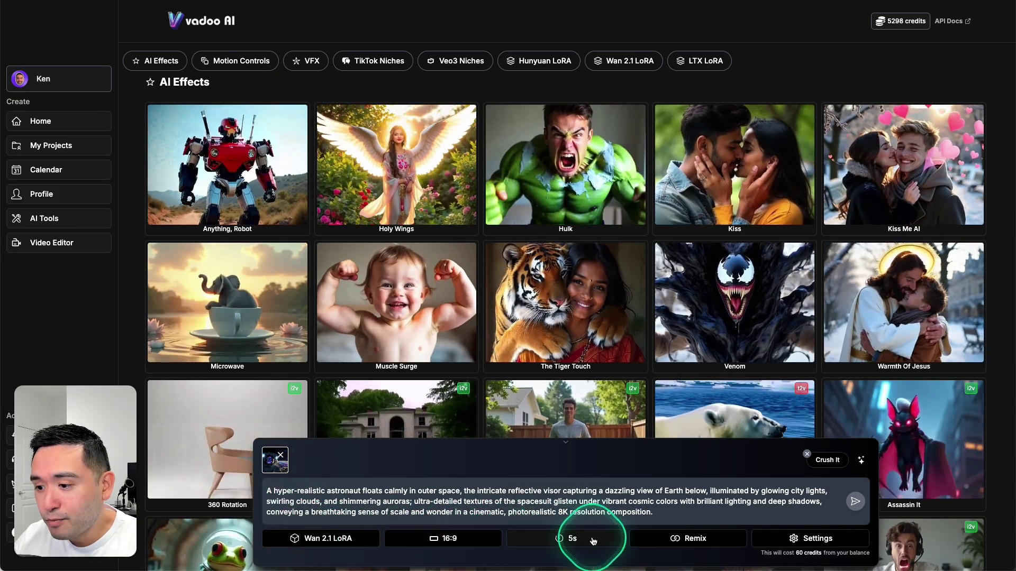
Step: Open the Wan 2.1 LoRA model list and scroll through the Creation Mode options
{"action": "left_click", "coordinate": [330, 540]}
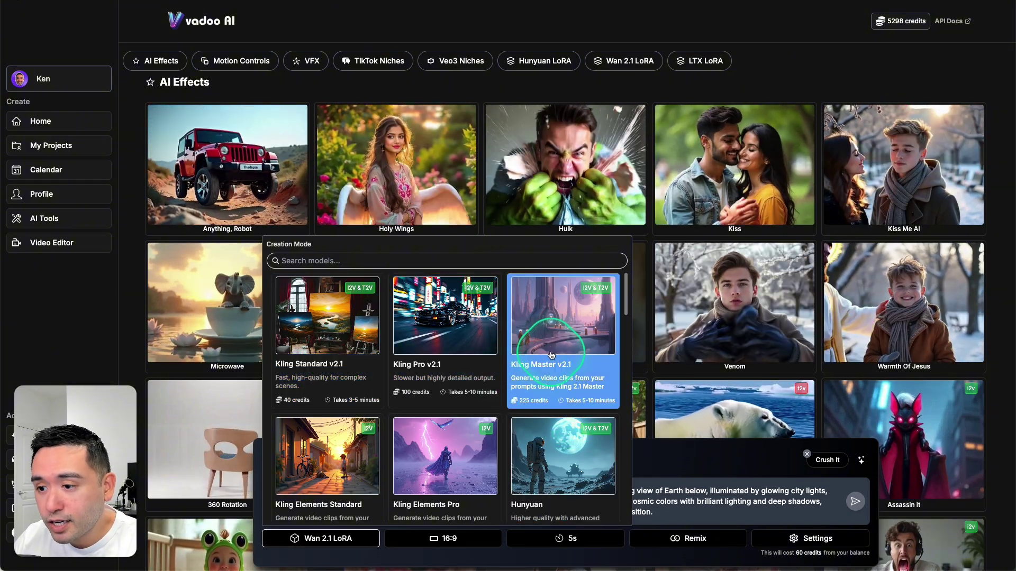
{"action": "scroll", "coordinate": [583, 334], "scroll_direction": "down", "scroll_amount": 5}
{"action": "scroll", "coordinate": [583, 334], "scroll_direction": "down", "scroll_amount": 2}
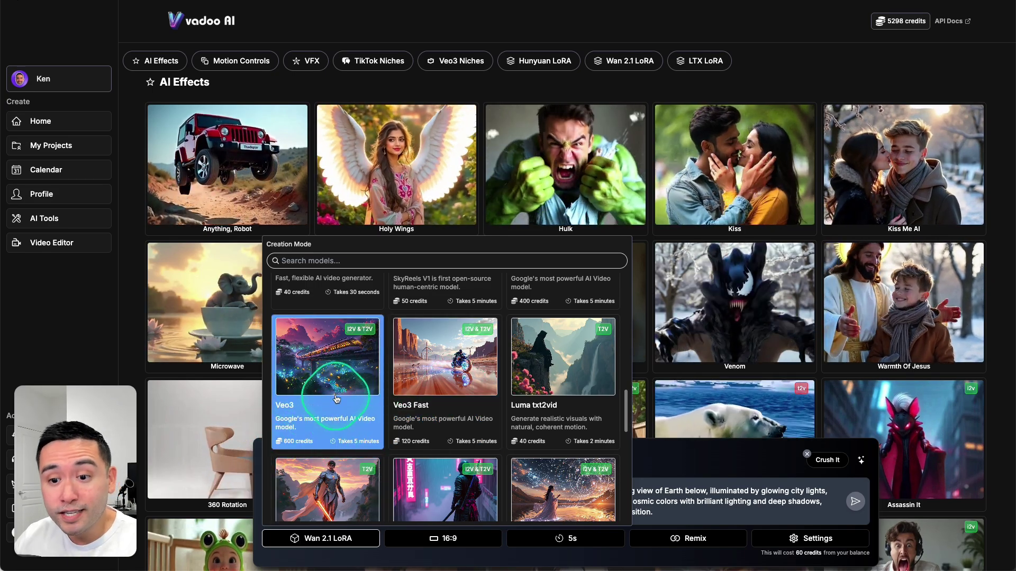
Step: Switch the model to Veo3 and attach an AI-generated astronaut image as the start frame
{"action": "left_click", "coordinate": [369, 380]}
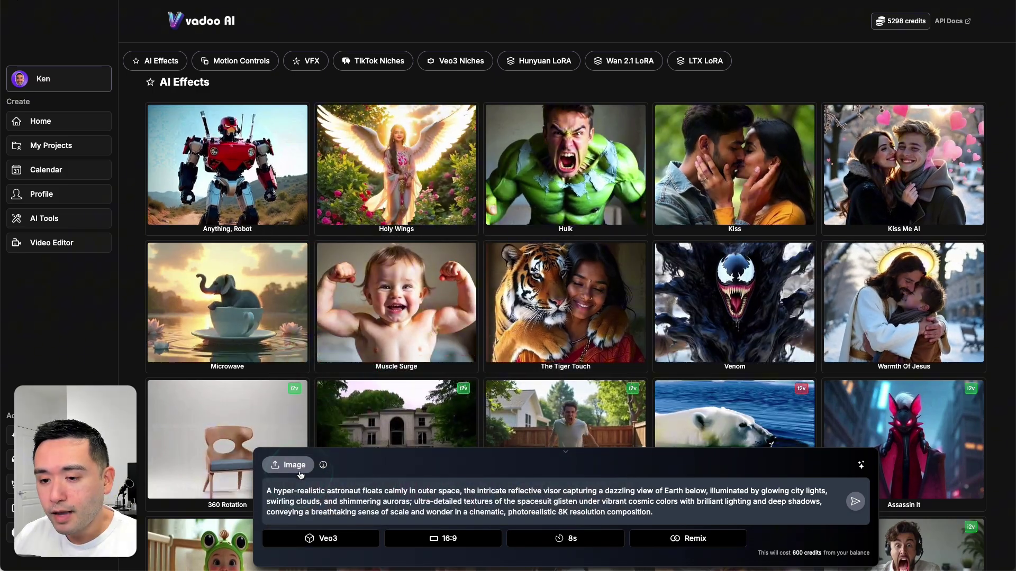
{"action": "left_click", "coordinate": [292, 468]}
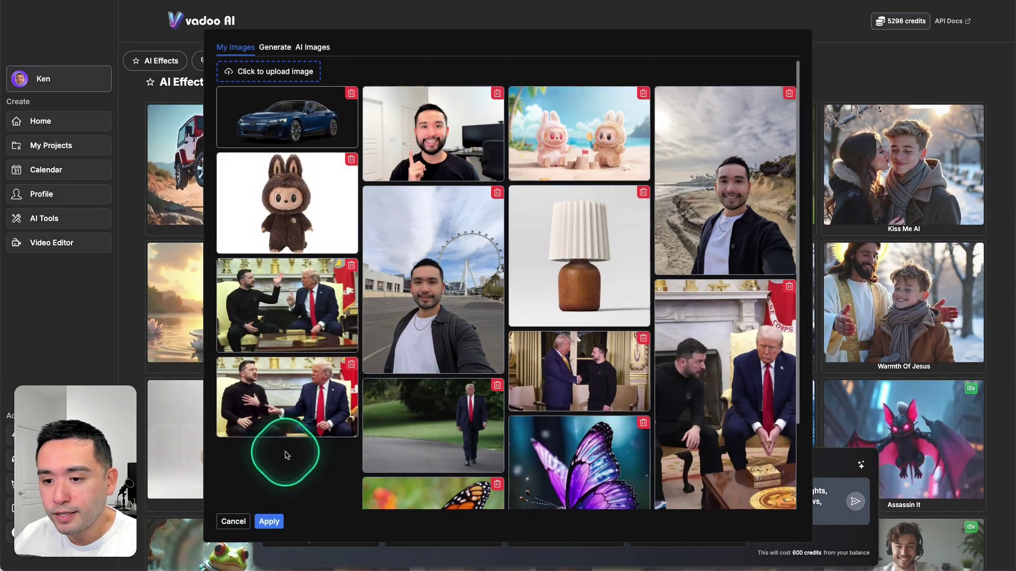
{"action": "left_click", "coordinate": [300, 51]}
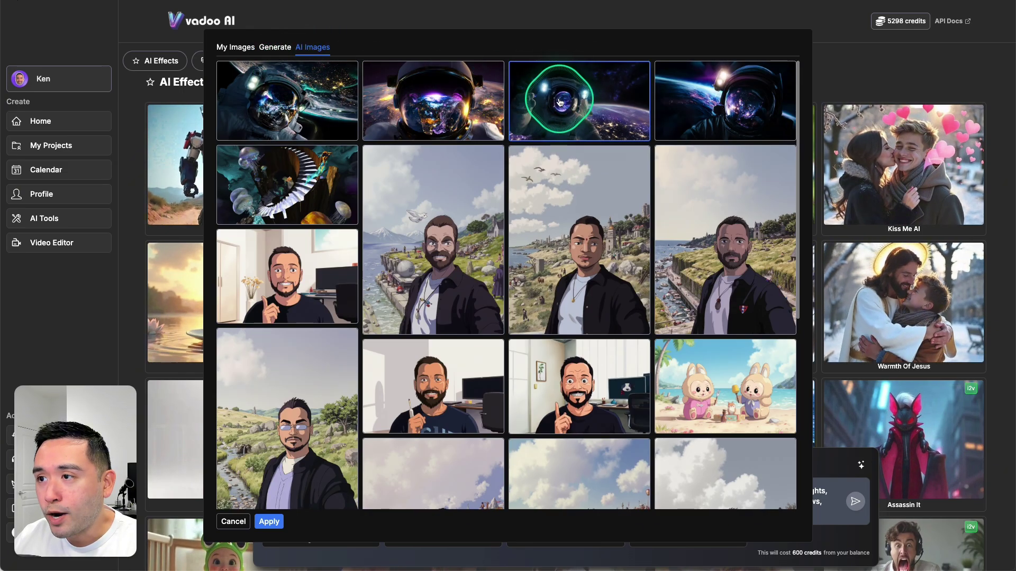
{"action": "left_click", "coordinate": [269, 522]}
Step: Confirm the 16:9 aspect ratio and 8s duration, then open and cancel the Remix chooser
{"action": "left_click", "coordinate": [447, 539]}
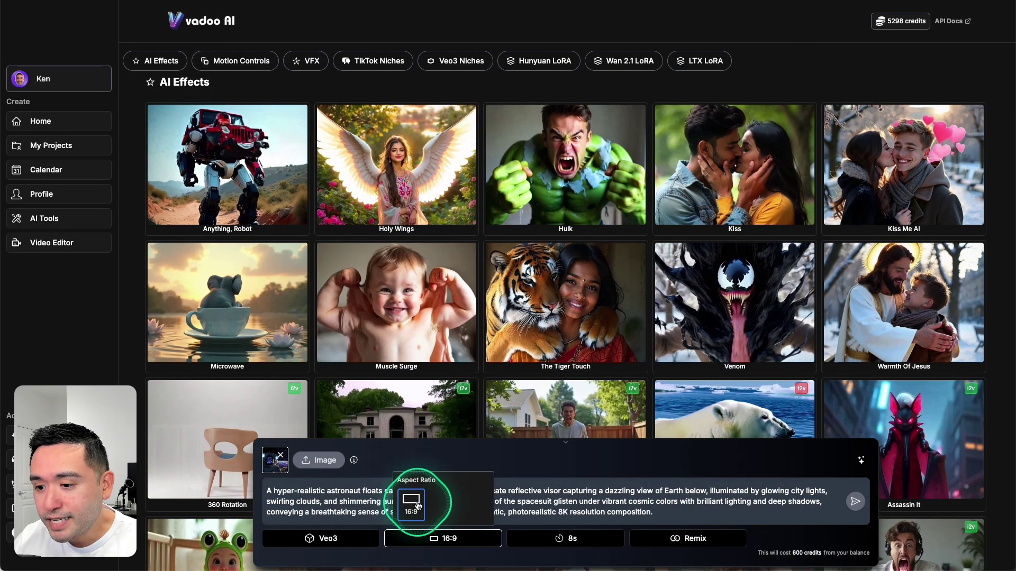
{"action": "left_click", "coordinate": [582, 539]}
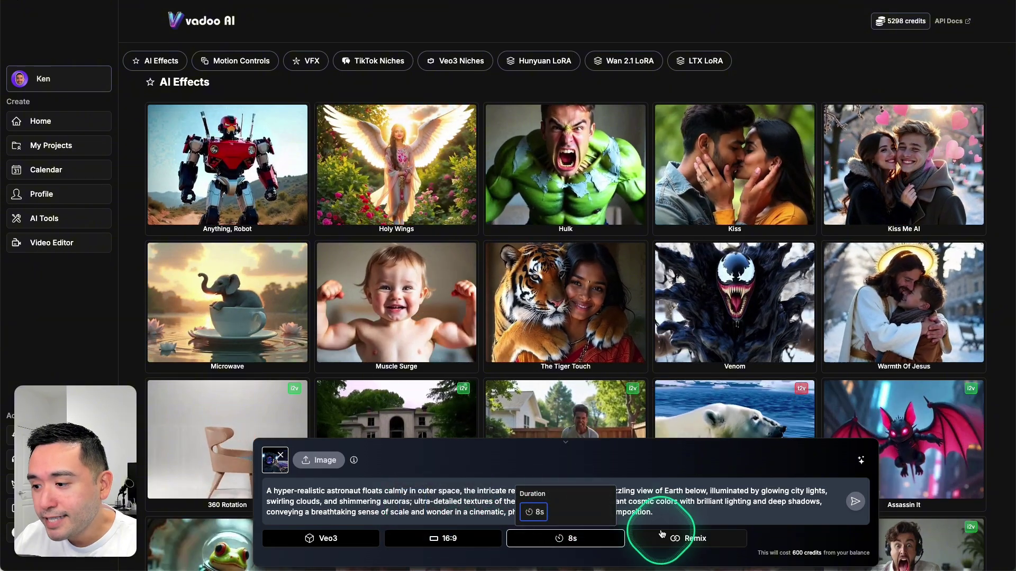
{"action": "left_click", "coordinate": [658, 541]}
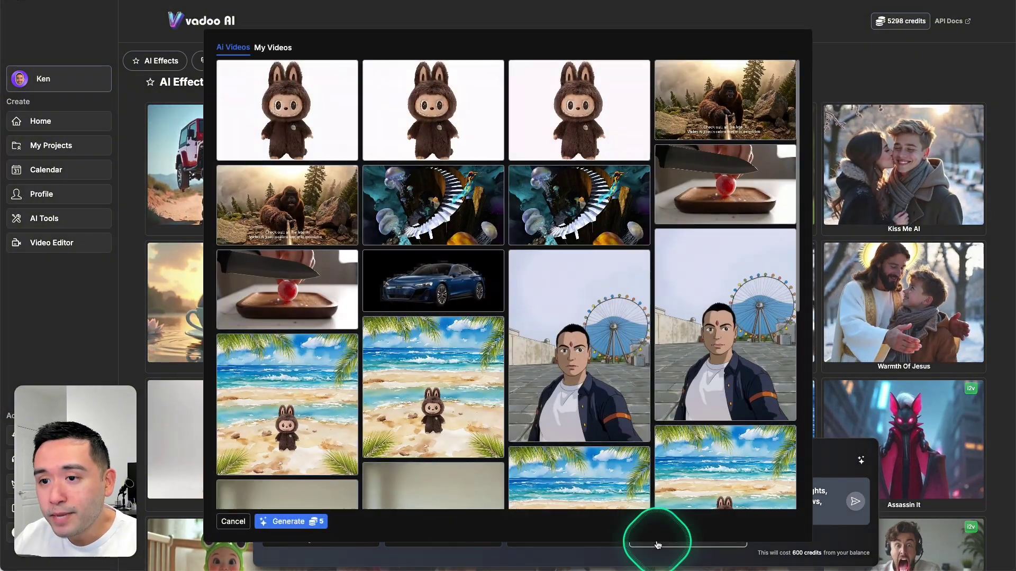
{"action": "left_click", "coordinate": [225, 528]}
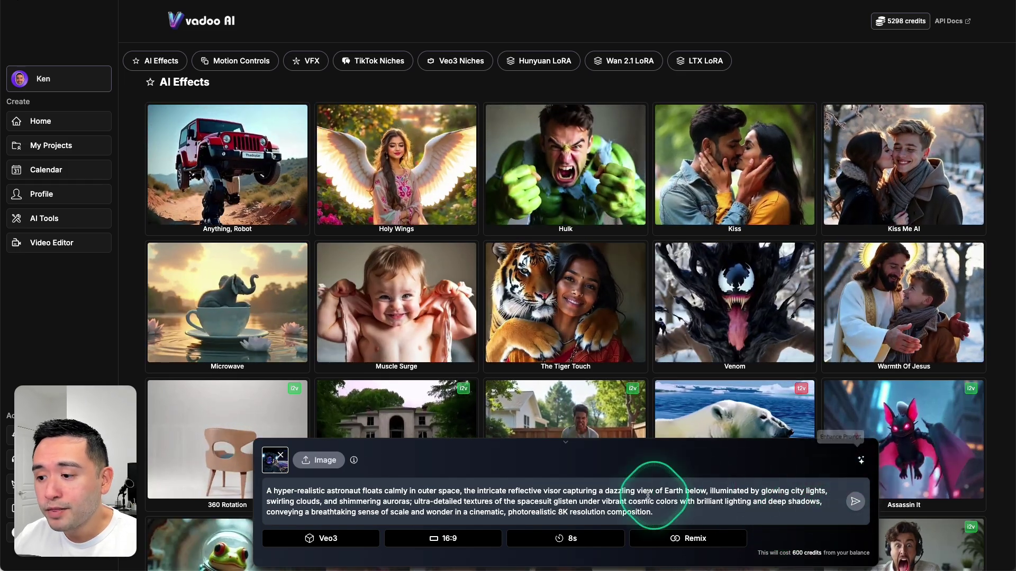
Step: Generate the Veo3 astronaut video from the prompt and open its details page
{"action": "left_click_drag", "start_coordinate": [292, 491], "coordinate": [560, 500]}
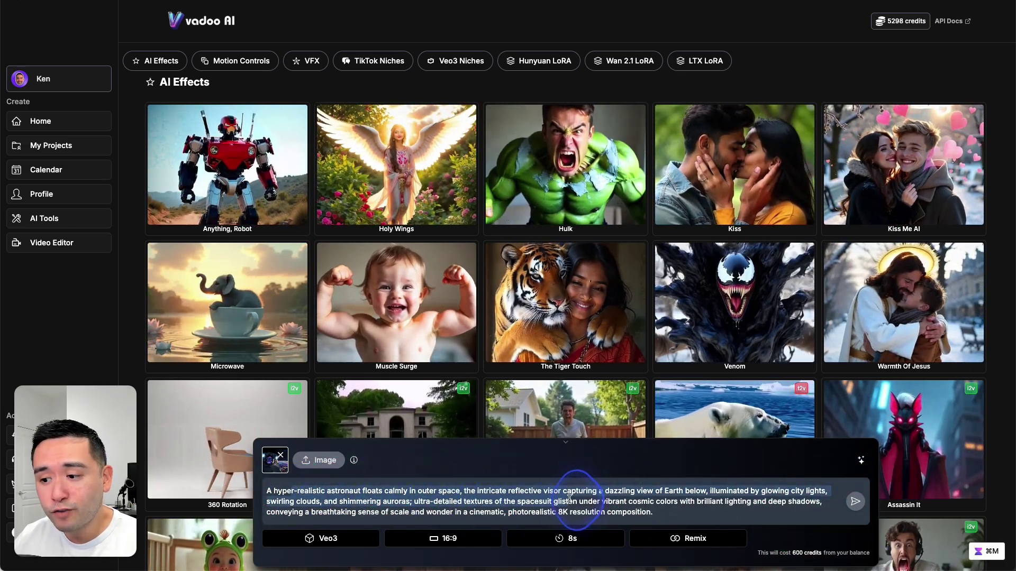
{"action": "left_click", "coordinate": [854, 502]}
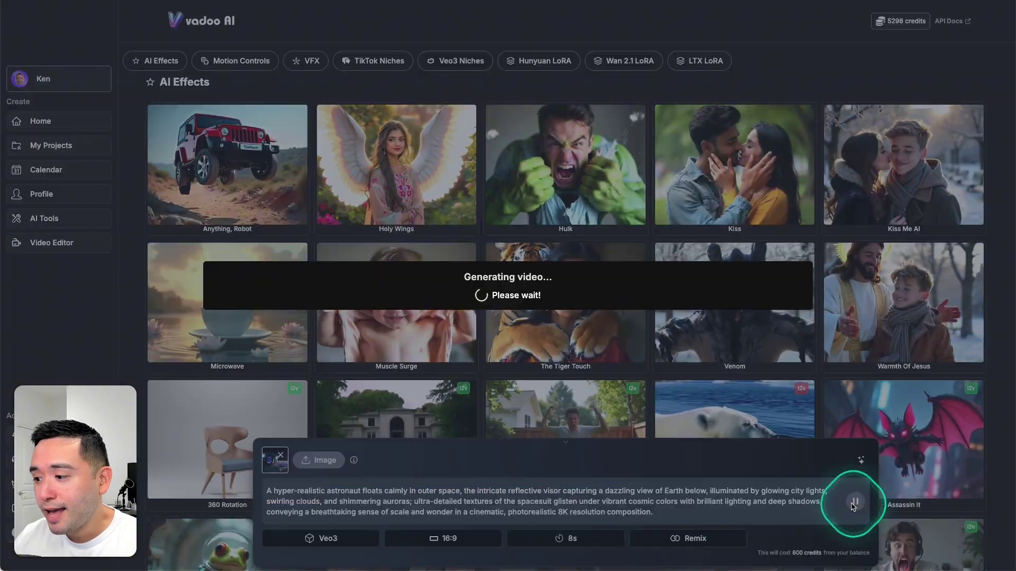
{"action": "left_click", "coordinate": [565, 372]}
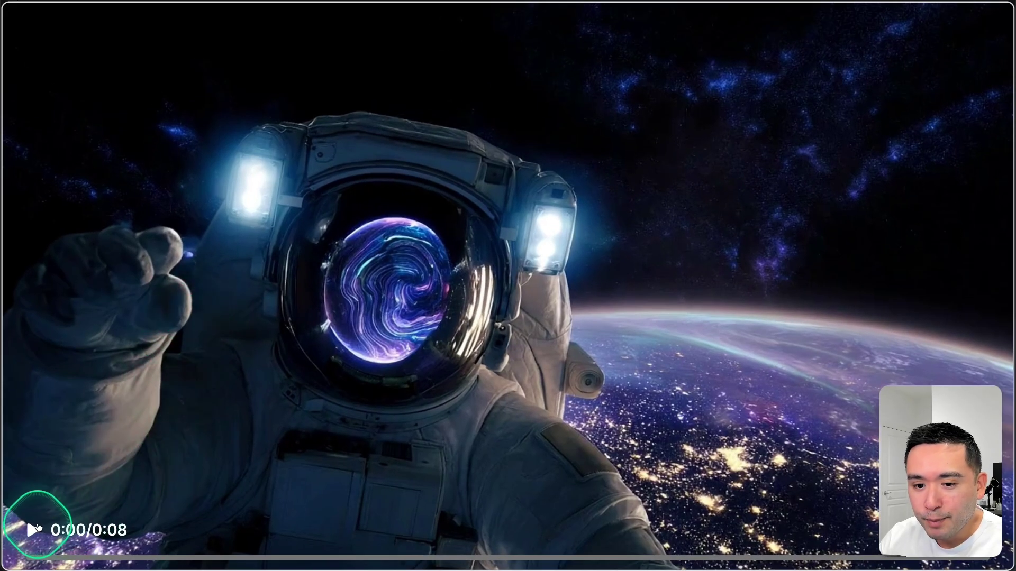
Step: Play the eight-second astronaut video, pausing and resuming it partway through
{"action": "left_click", "coordinate": [31, 531]}
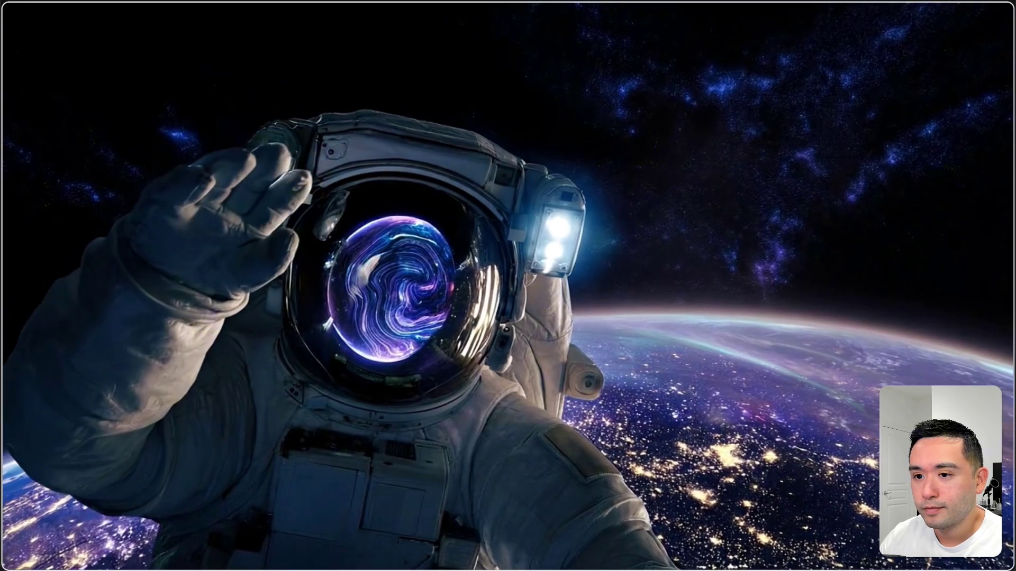
{"action": "left_click", "coordinate": [339, 318]}
{"action": "left_click", "coordinate": [339, 317]}
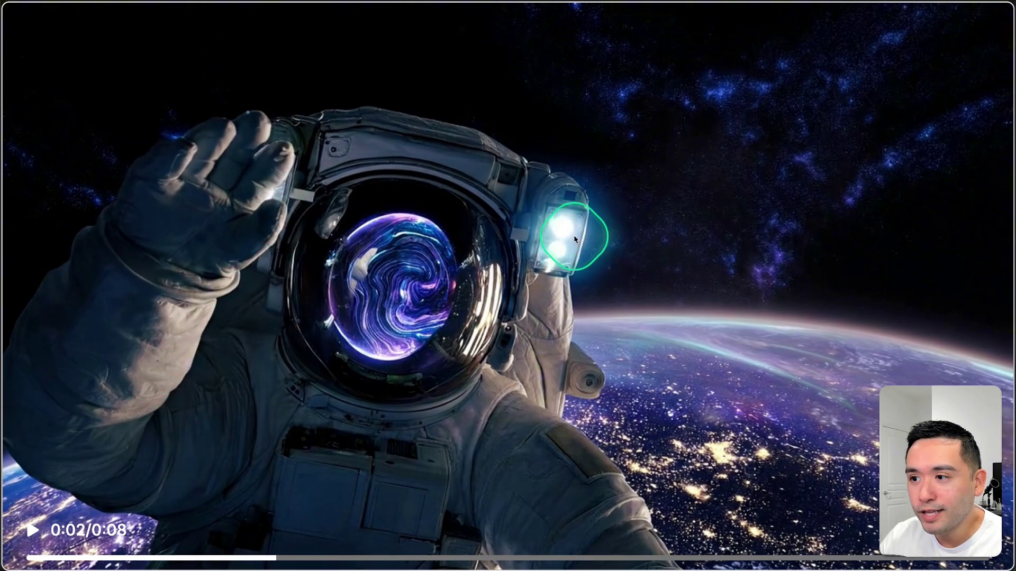
{"action": "left_click", "coordinate": [357, 200]}
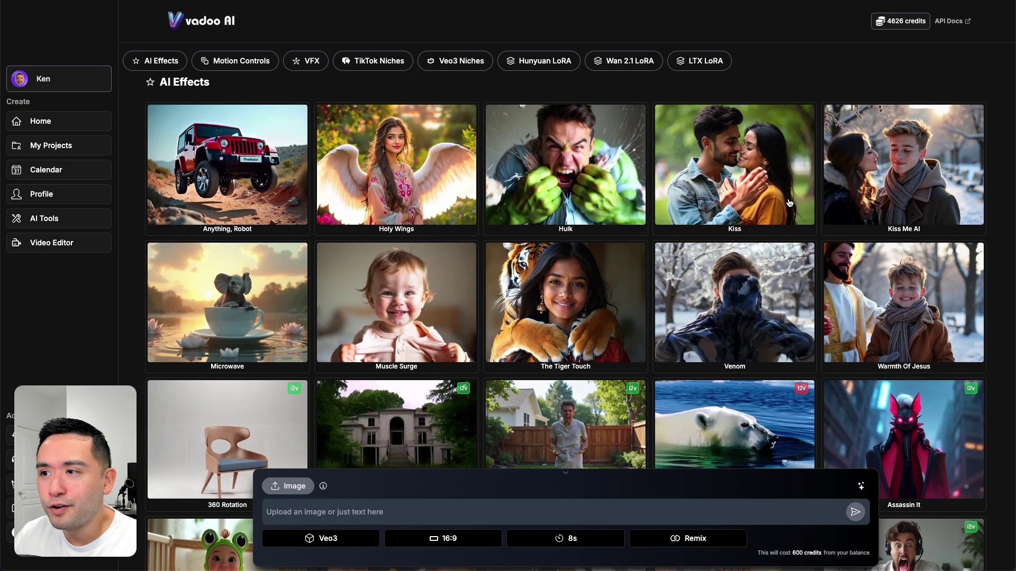
Step: Browse the Motion Controls, VFX, Viral TikTok Niches and Viral Veo3 Niches effect categories
{"action": "scroll", "coordinate": [788, 201], "scroll_direction": "down", "scroll_amount": 1}
{"action": "scroll", "coordinate": [788, 202], "scroll_direction": "down", "scroll_amount": 3}
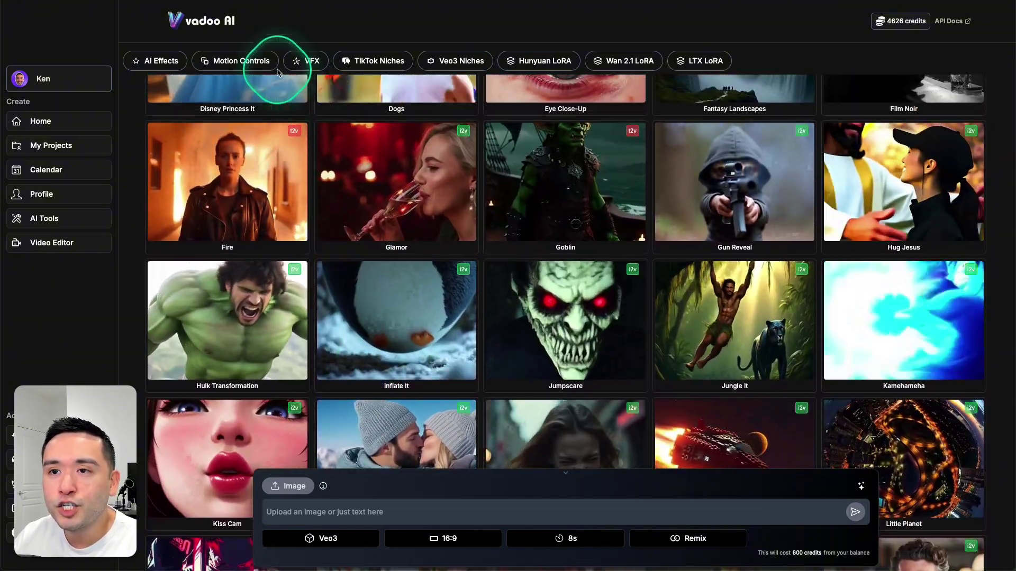
{"action": "left_click", "coordinate": [249, 63]}
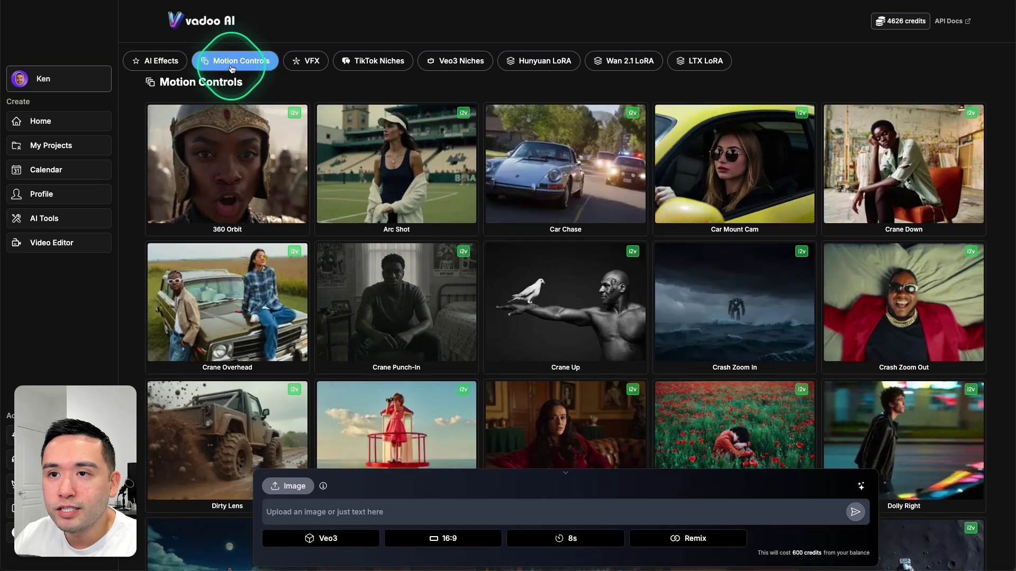
{"action": "left_click", "coordinate": [256, 163]}
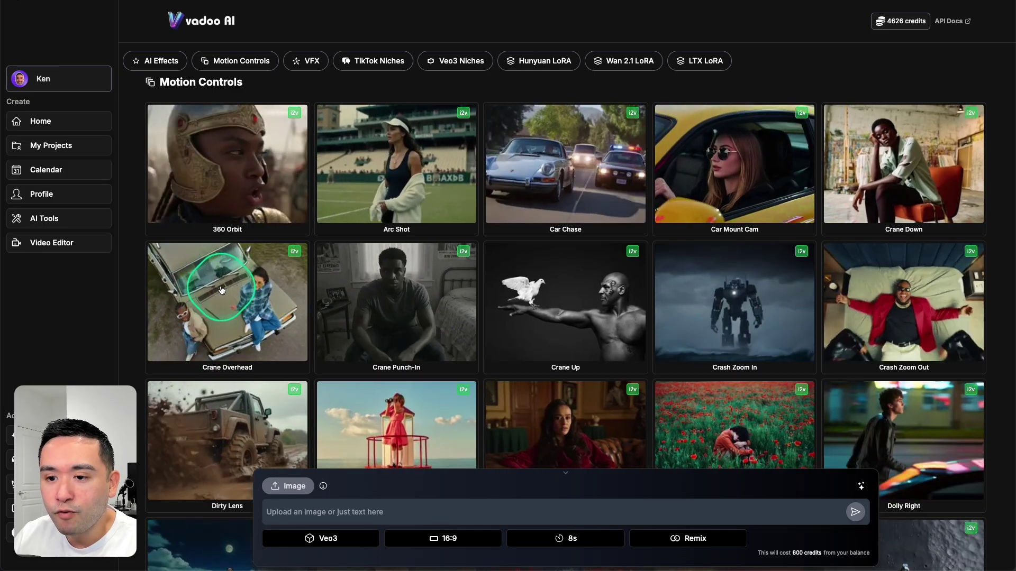
{"action": "left_click", "coordinate": [312, 63]}
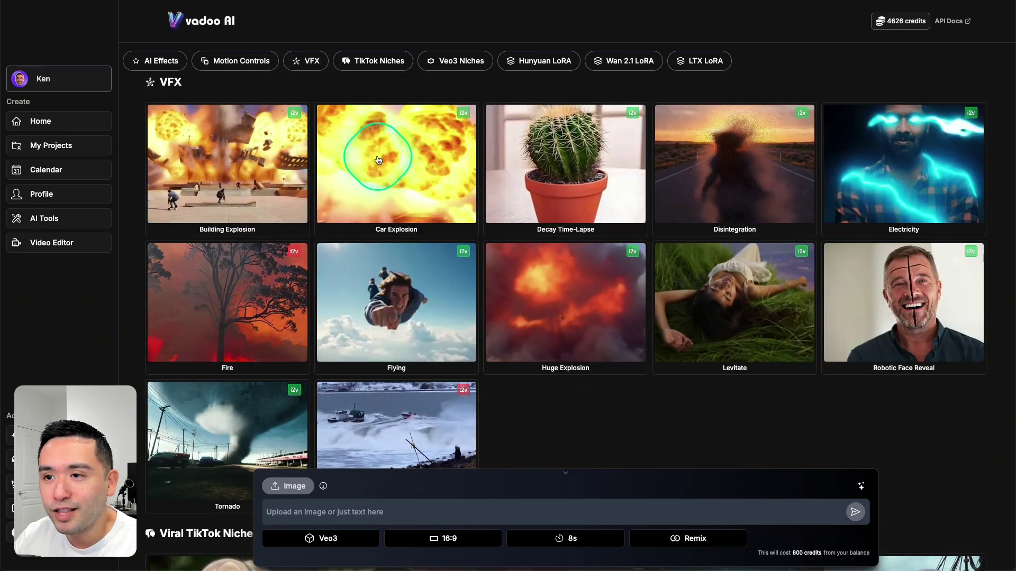
{"action": "left_click", "coordinate": [379, 62]}
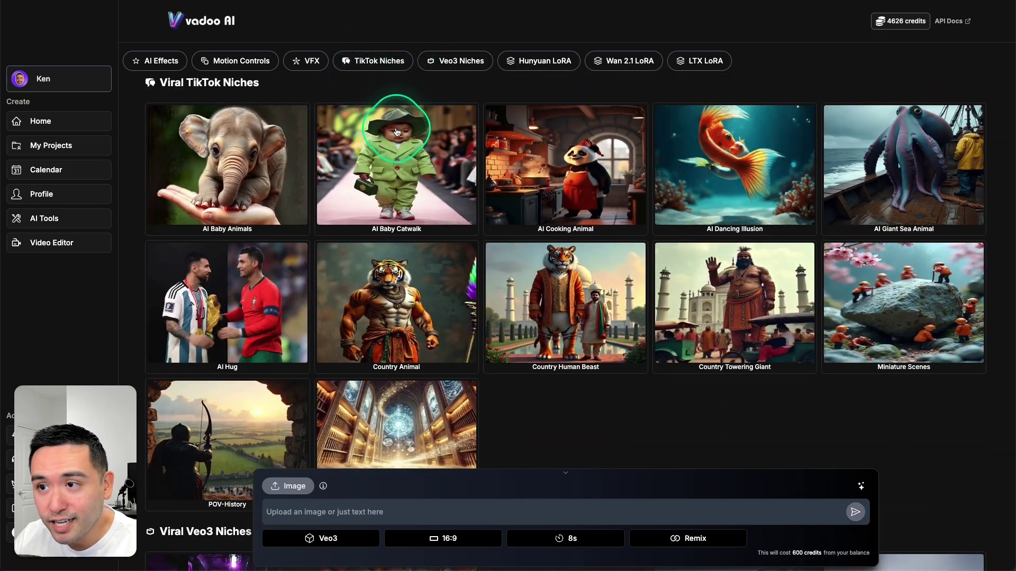
{"action": "left_click", "coordinate": [460, 60]}
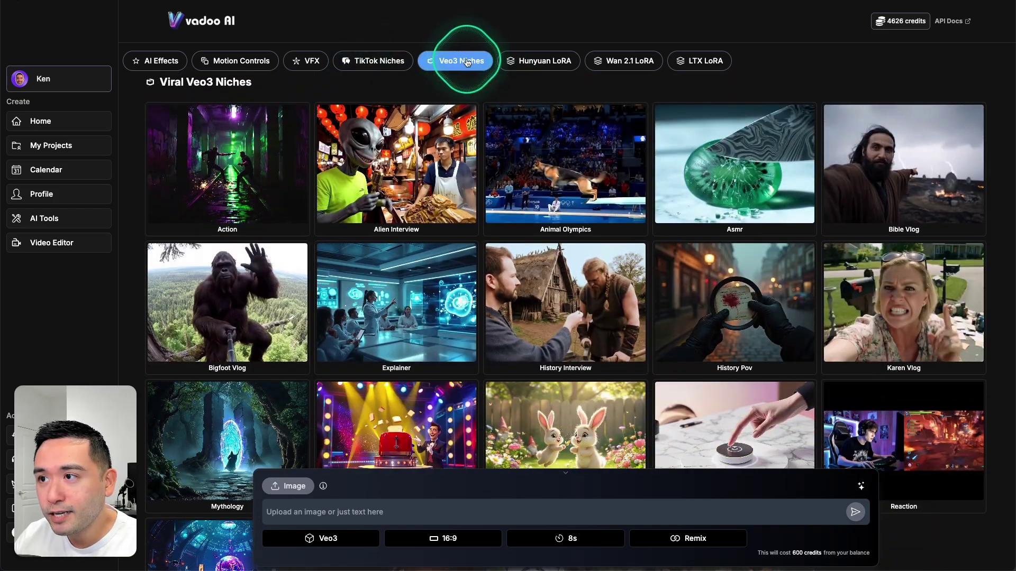
Step: Check the Wan 2.1 LoRA and LTX LoRA effects, then scroll back to Viral Veo3 Niches
{"action": "left_click", "coordinate": [617, 61]}
{"action": "left_click", "coordinate": [705, 60]}
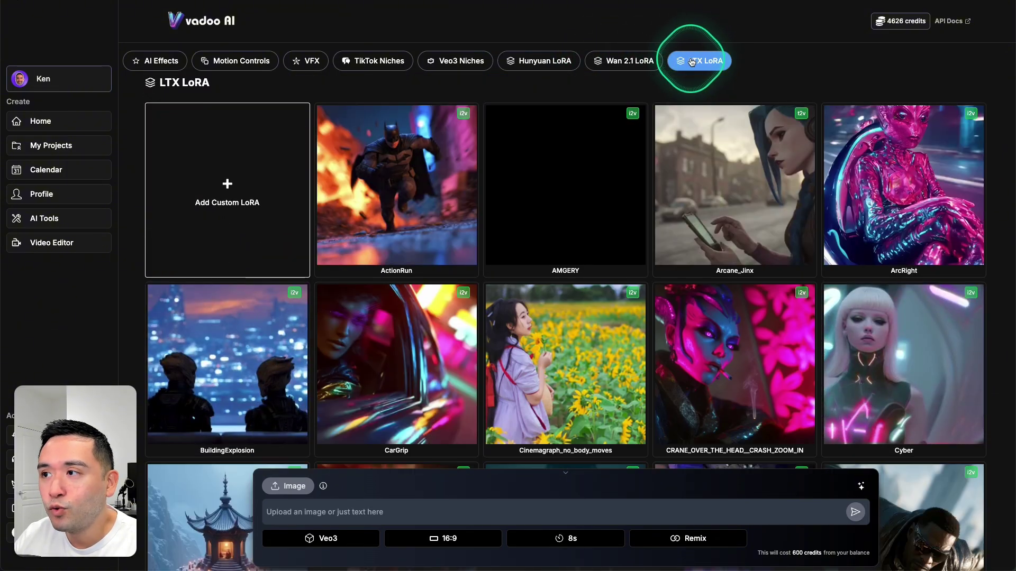
{"action": "left_click", "coordinate": [613, 64]}
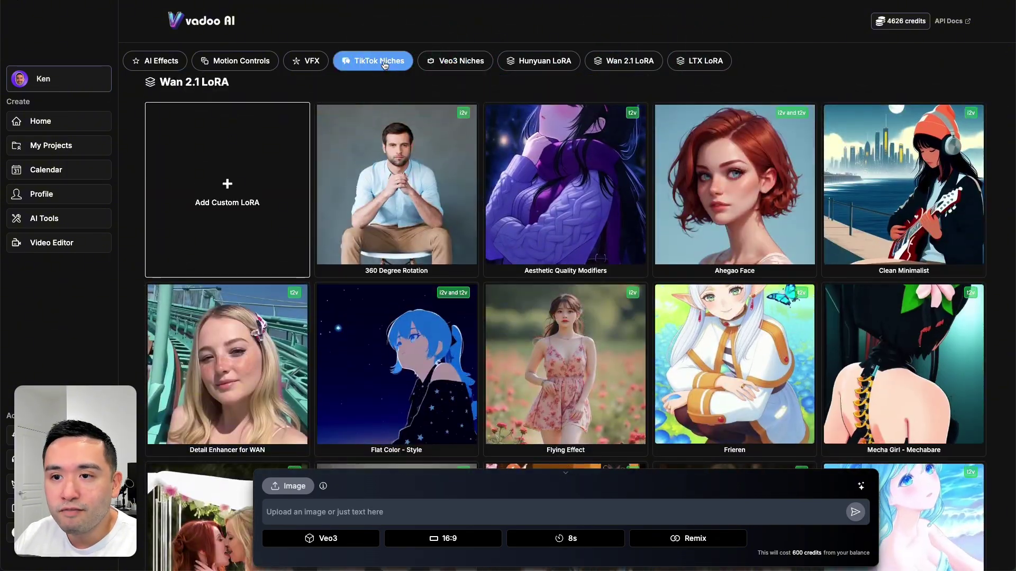
{"action": "scroll", "coordinate": [396, 83], "scroll_direction": "down", "scroll_amount": 1}
{"action": "left_click", "coordinate": [394, 64]}
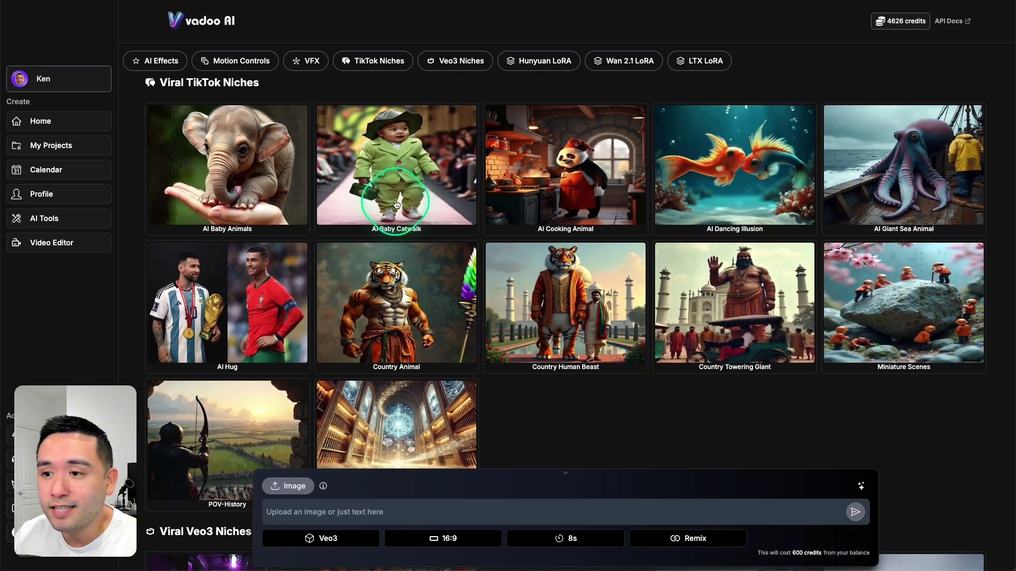
{"action": "scroll", "coordinate": [405, 206], "scroll_direction": "up", "scroll_amount": 3}
{"action": "scroll", "coordinate": [401, 209], "scroll_direction": "up", "scroll_amount": 1}
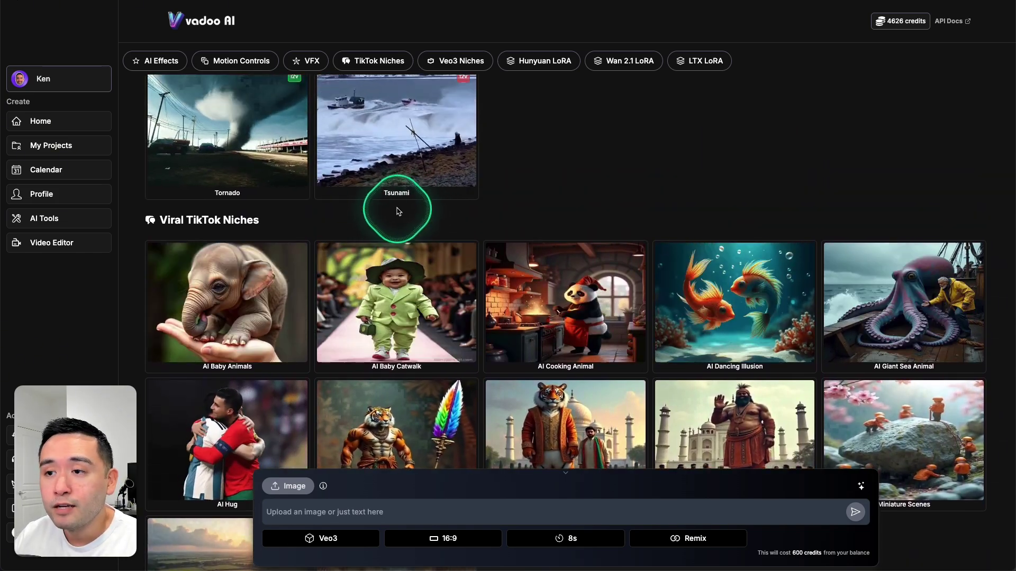
{"action": "scroll", "coordinate": [389, 214], "scroll_direction": "up", "scroll_amount": 8}
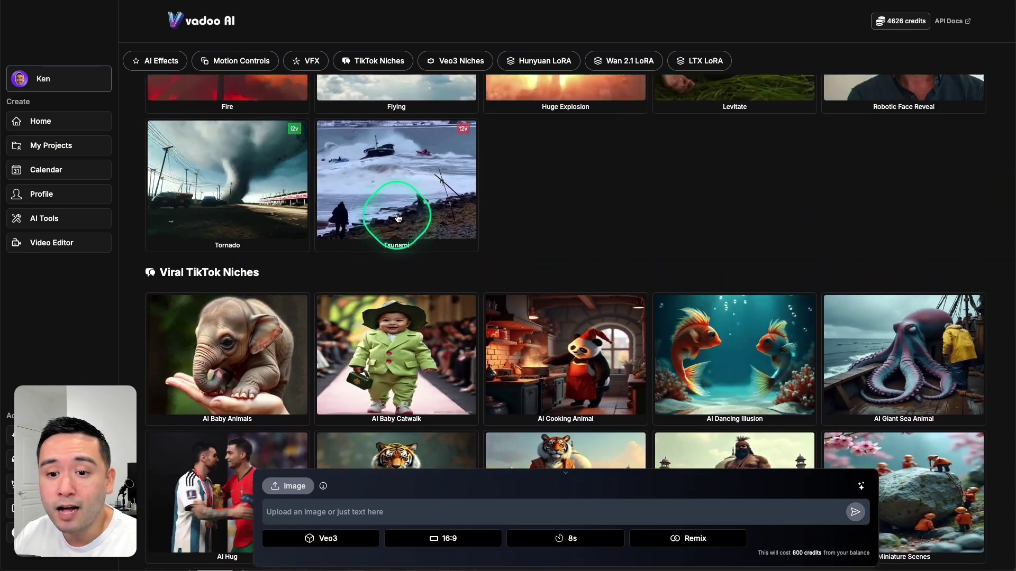
{"action": "scroll", "coordinate": [398, 215], "scroll_direction": "up", "scroll_amount": 3}
{"action": "scroll", "coordinate": [397, 214], "scroll_direction": "down", "scroll_amount": 15}
{"action": "scroll", "coordinate": [399, 161], "scroll_direction": "up", "scroll_amount": 1}
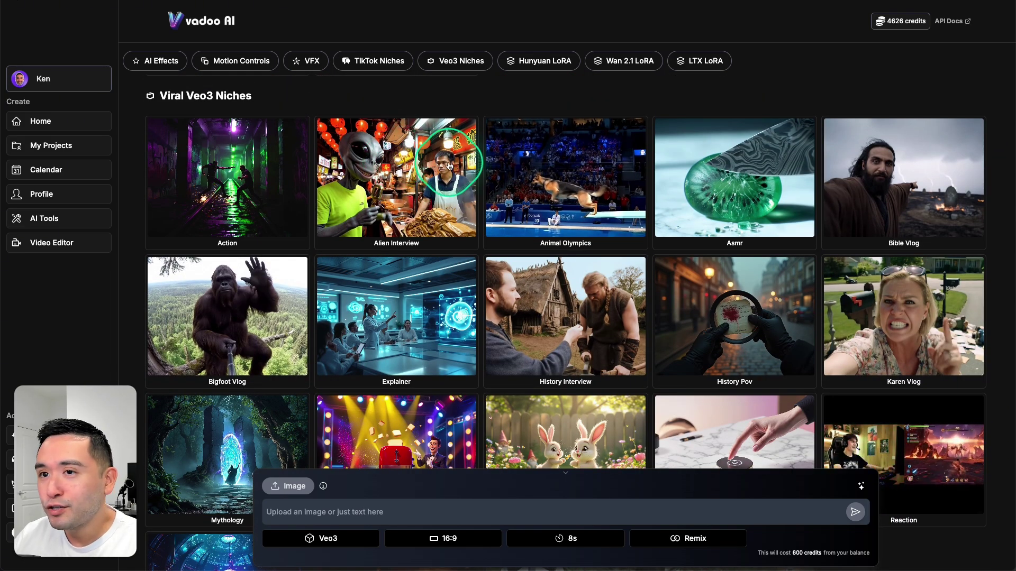
Step: Load the Asmr template from Viral Veo3 Niches and read through its generated prompt
{"action": "left_click", "coordinate": [737, 204]}
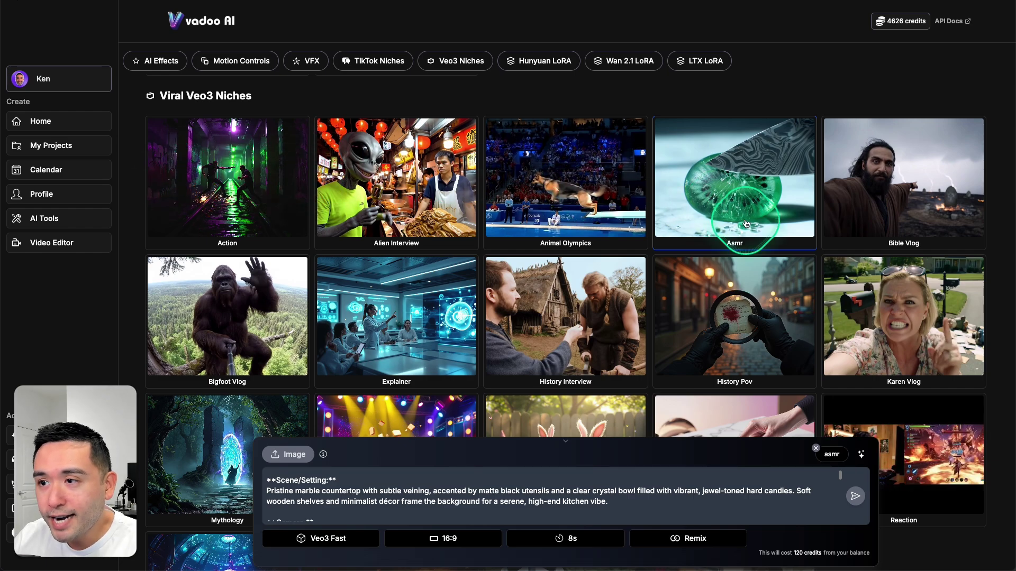
{"action": "scroll", "coordinate": [603, 284], "scroll_direction": "up", "scroll_amount": 5}
{"action": "scroll", "coordinate": [578, 240], "scroll_direction": "down", "scroll_amount": 3}
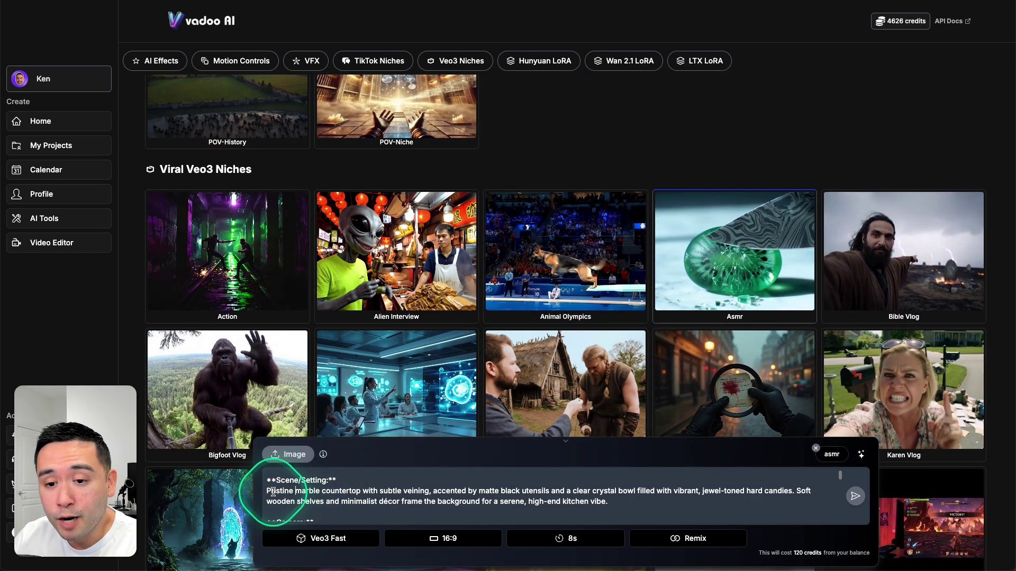
{"action": "scroll", "coordinate": [522, 497], "scroll_direction": "down", "scroll_amount": 5}
{"action": "scroll", "coordinate": [596, 479], "scroll_direction": "up", "scroll_amount": 2}
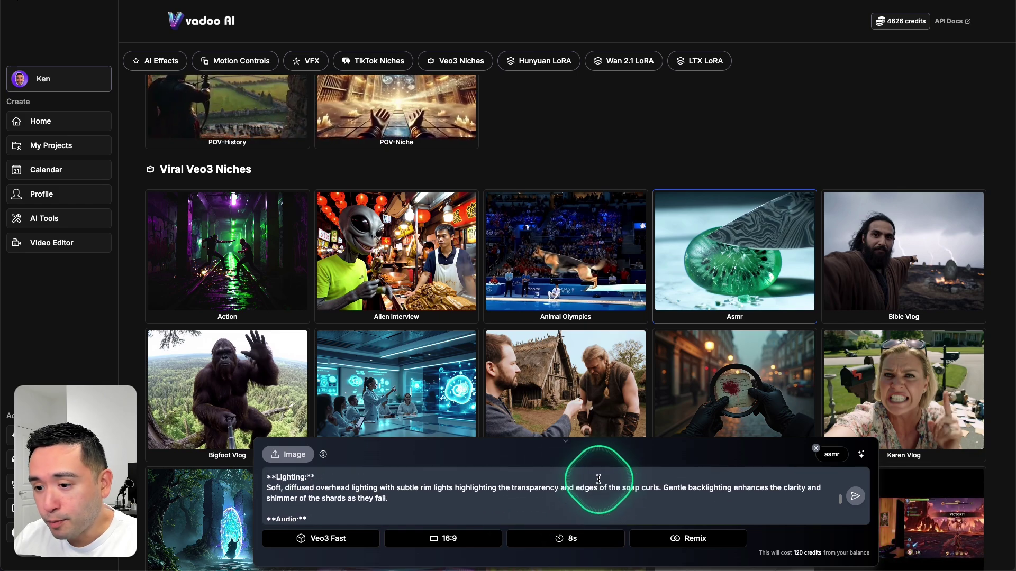
{"action": "scroll", "coordinate": [582, 480], "scroll_direction": "up", "scroll_amount": 2}
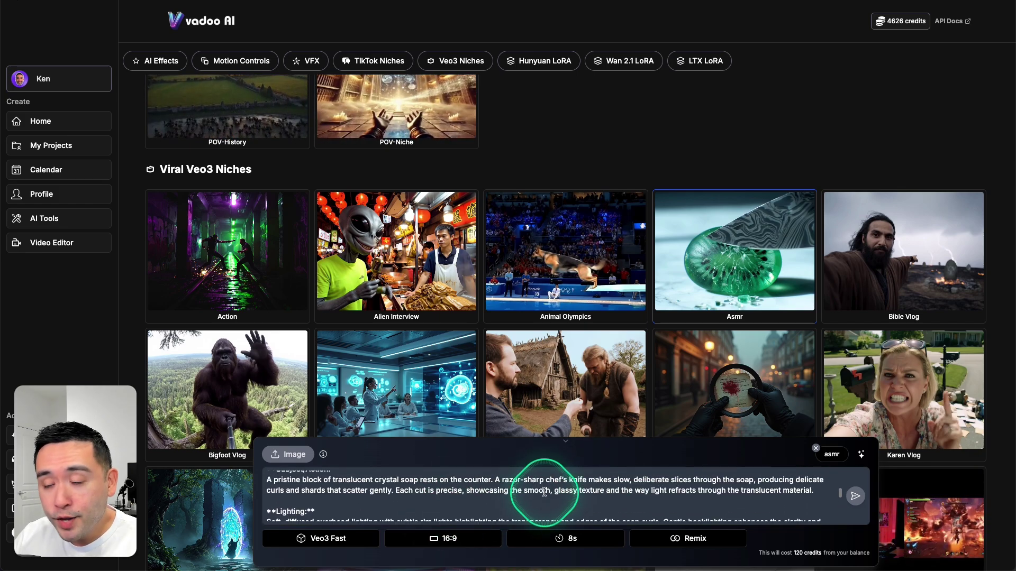
Step: Reload the Asmr template for the knife-slicing-crystal-spheres prompt and pick Veo3 Fast
{"action": "left_click", "coordinate": [738, 301]}
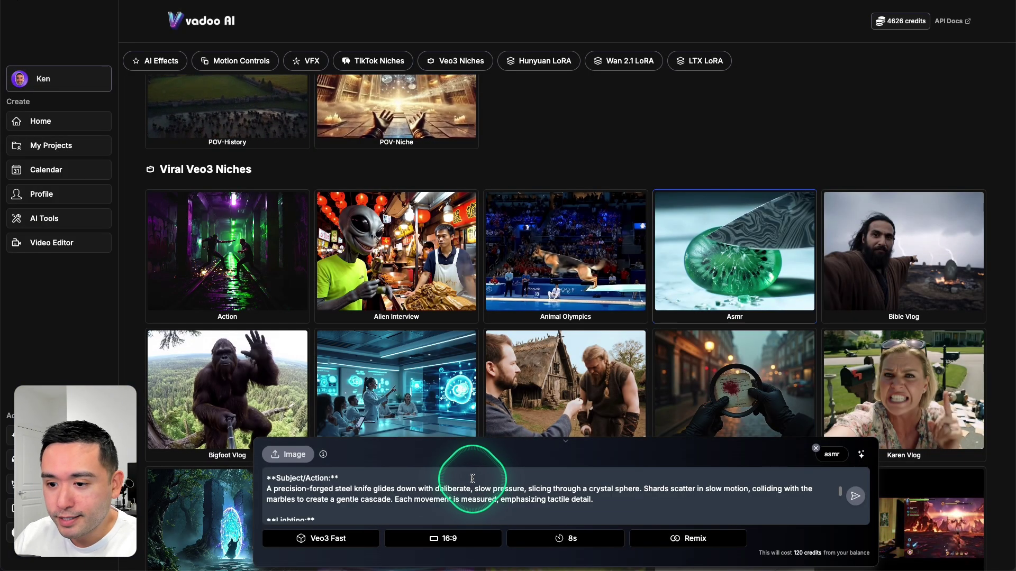
{"action": "scroll", "coordinate": [473, 479], "scroll_direction": "down", "scroll_amount": 3}
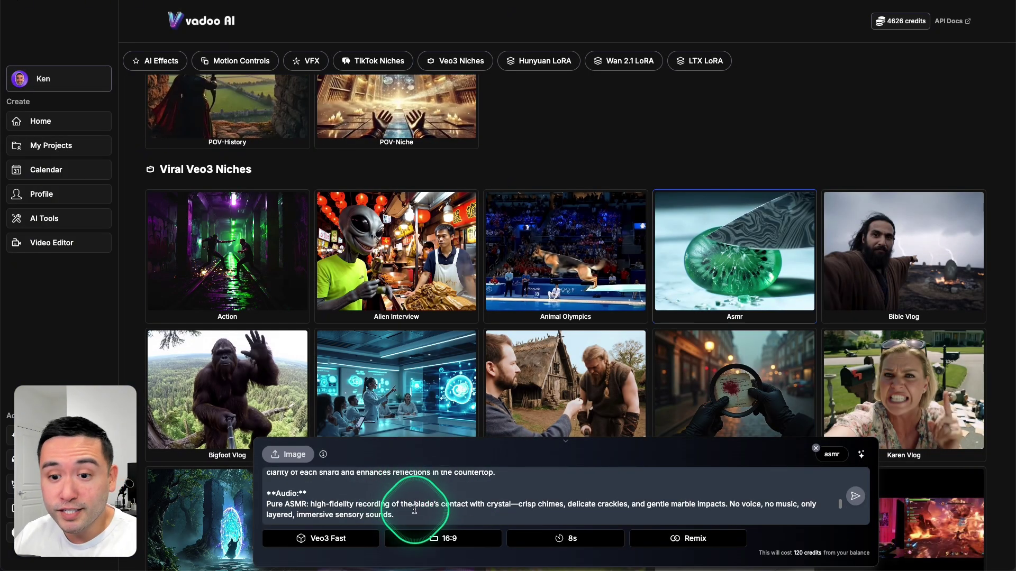
{"action": "scroll", "coordinate": [366, 503], "scroll_direction": "up", "scroll_amount": 1}
{"action": "scroll", "coordinate": [366, 503], "scroll_direction": "up", "scroll_amount": 1}
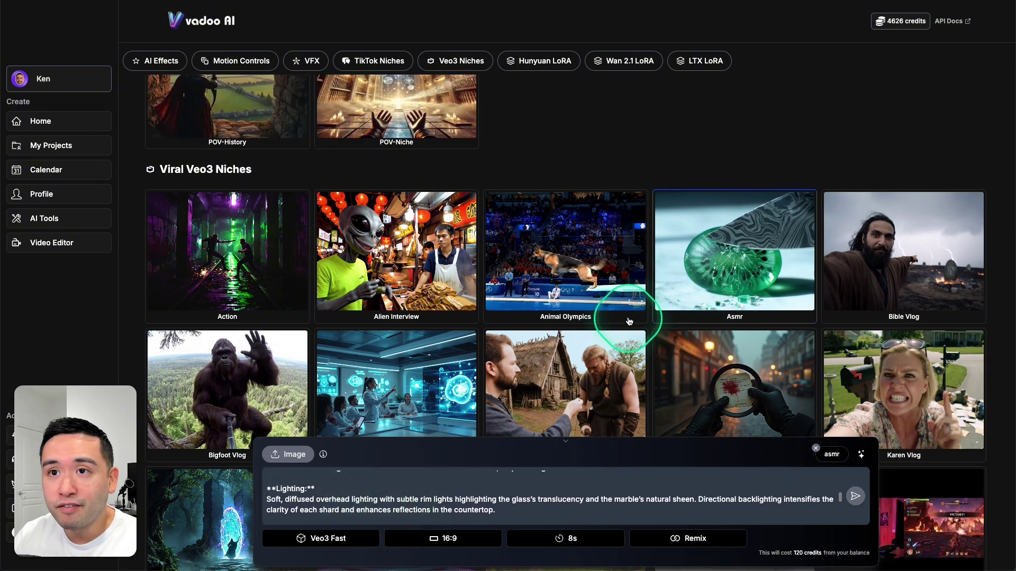
{"action": "scroll", "coordinate": [355, 492], "scroll_direction": "up", "scroll_amount": 5}
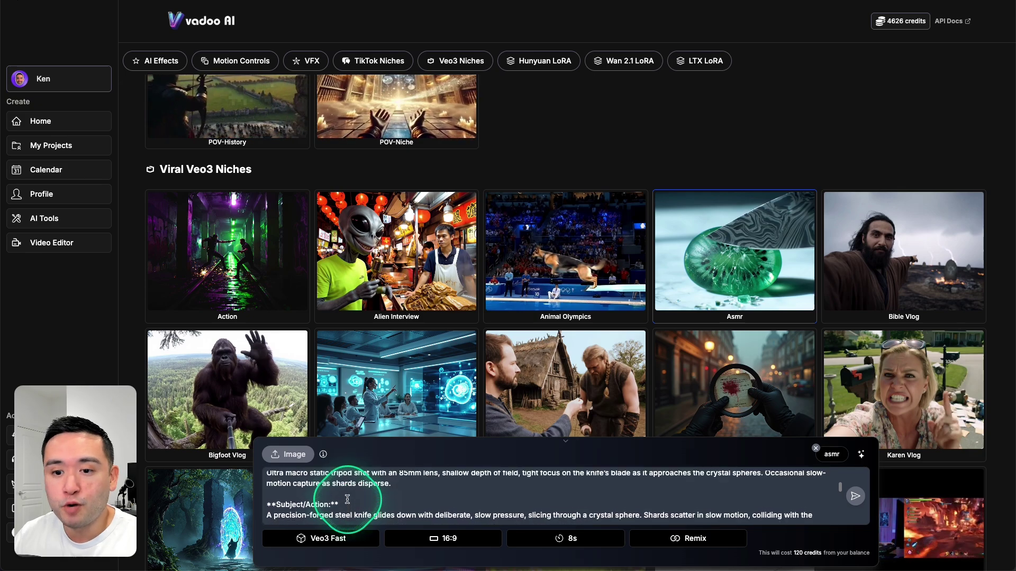
{"action": "scroll", "coordinate": [356, 500], "scroll_direction": "down", "scroll_amount": 3}
{"action": "left_click", "coordinate": [328, 538]}
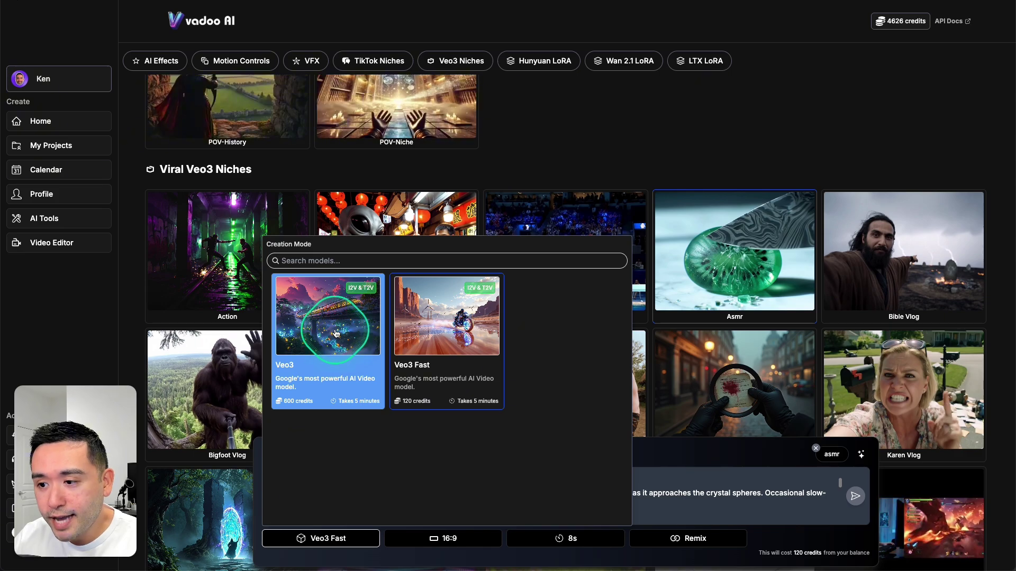
Step: Keep Veo3 Fast and generate the ASMR crystal-slicing video at 8 seconds, 1280×720
{"action": "key", "text": "Escape"}
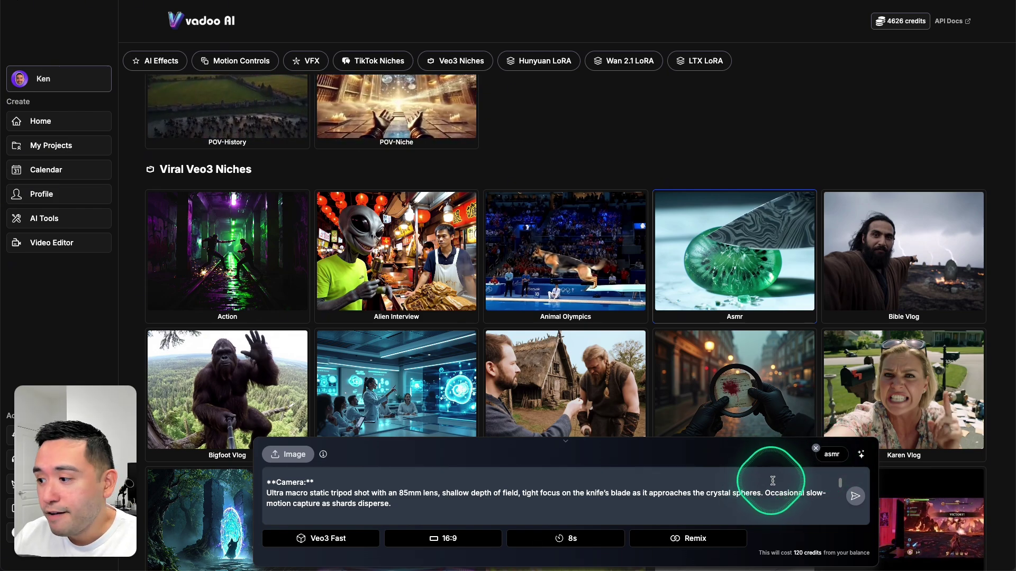
{"action": "left_click", "coordinate": [855, 497]}
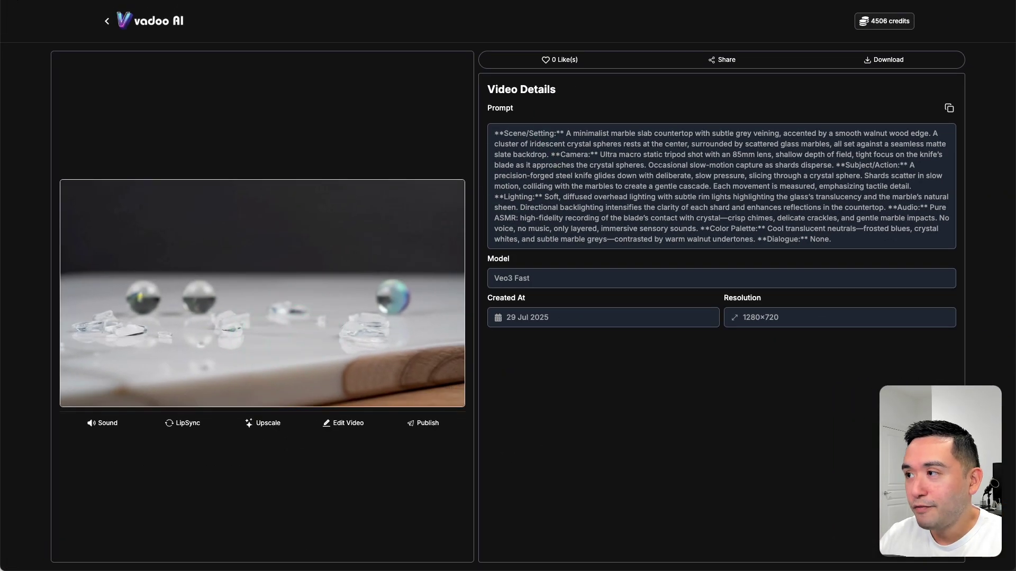
Step: Download, share and like the crystal-slicing video to 1 Like(s), then return to My Projects
{"action": "left_click", "coordinate": [892, 60]}
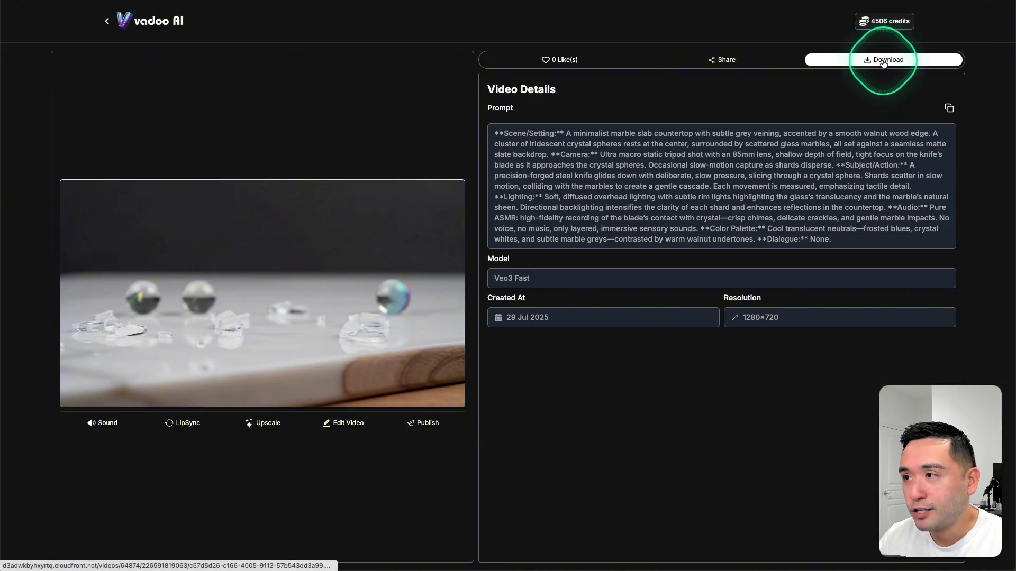
{"action": "left_click", "coordinate": [742, 63]}
{"action": "left_click", "coordinate": [595, 61]}
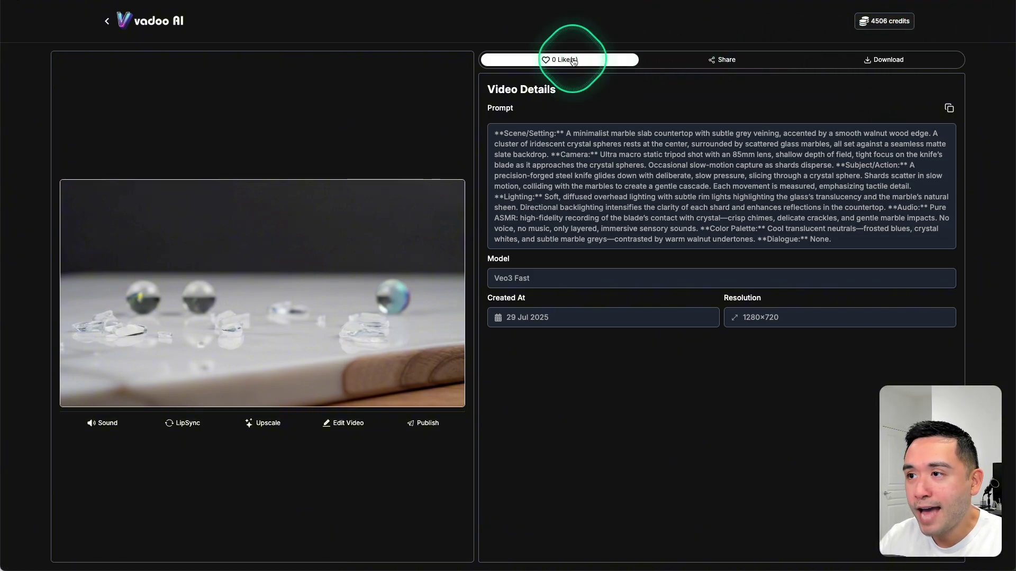
{"action": "left_click", "coordinate": [595, 61]}
{"action": "left_click", "coordinate": [325, 126]}
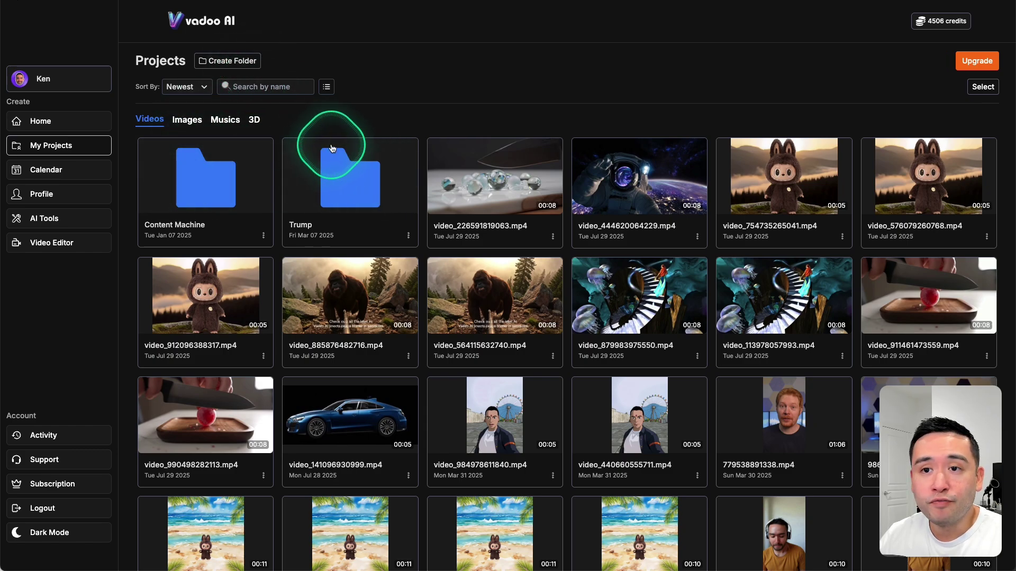
Step: View the Images, Musics and 3D tabs in My Projects, then open the AI Apps collection
{"action": "left_click", "coordinate": [183, 124]}
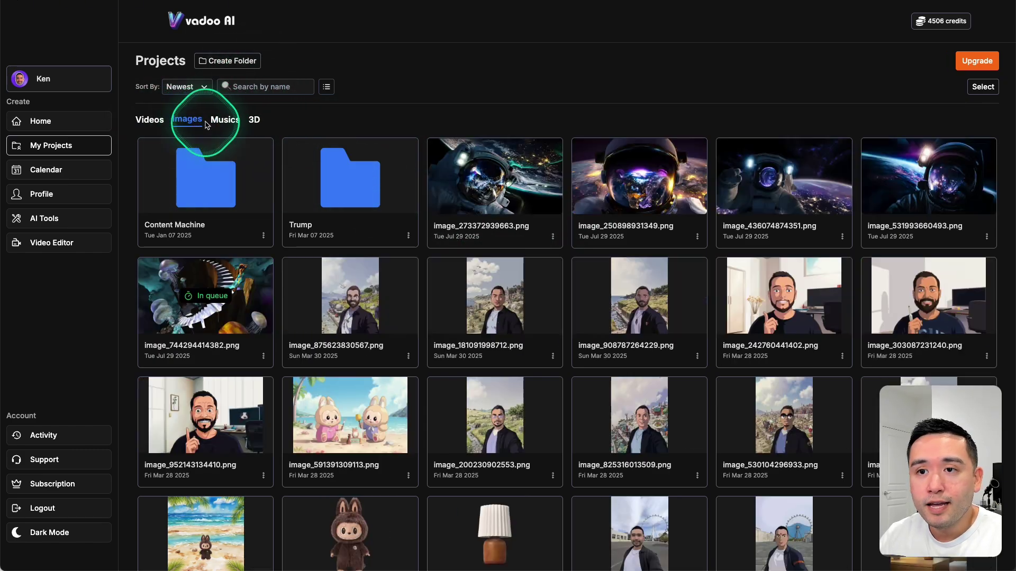
{"action": "left_click", "coordinate": [228, 122]}
{"action": "left_click", "coordinate": [256, 122]}
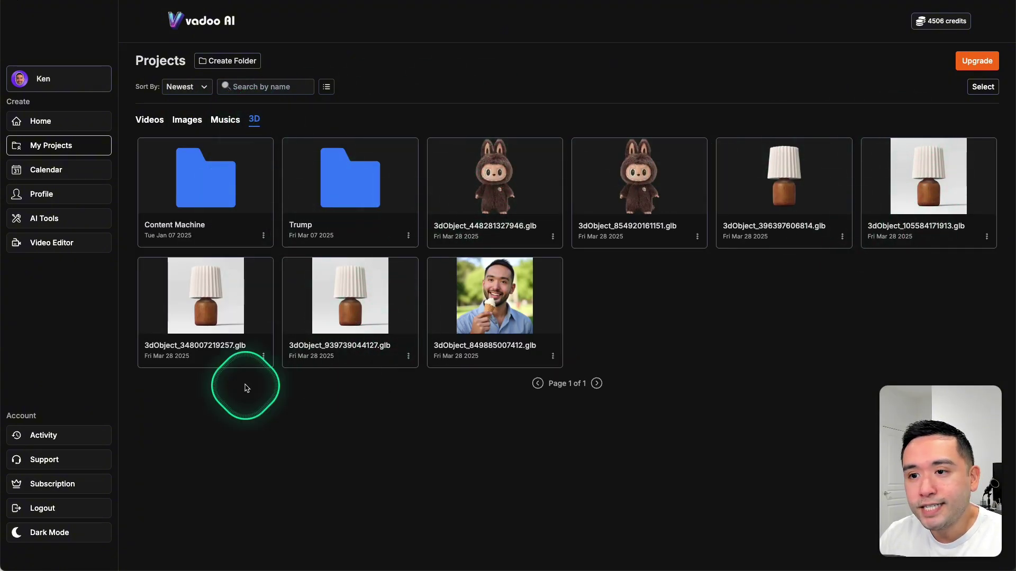
{"action": "left_click", "coordinate": [47, 219]}
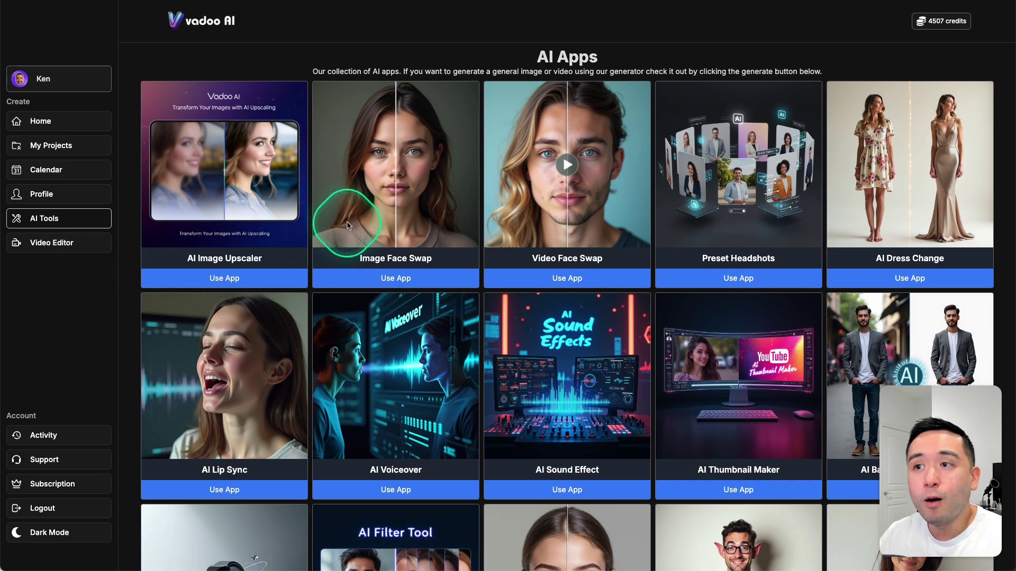
Step: Scroll the AI Apps grid past AI Skin Enhancer, AI Color Photo and AI Image Extender
{"action": "scroll", "coordinate": [575, 187], "scroll_direction": "down", "scroll_amount": 1}
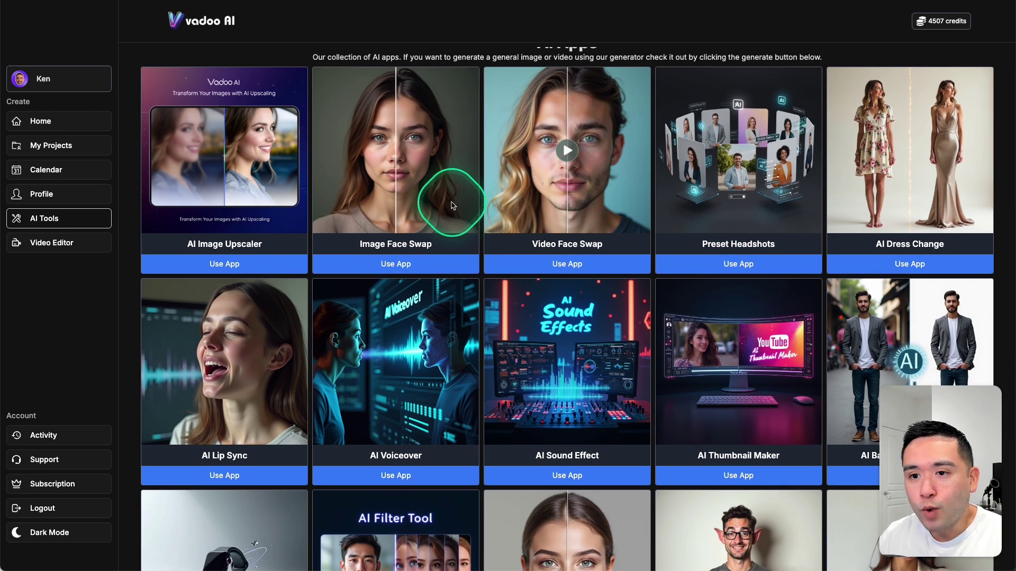
{"action": "scroll", "coordinate": [233, 248], "scroll_direction": "down", "scroll_amount": 2}
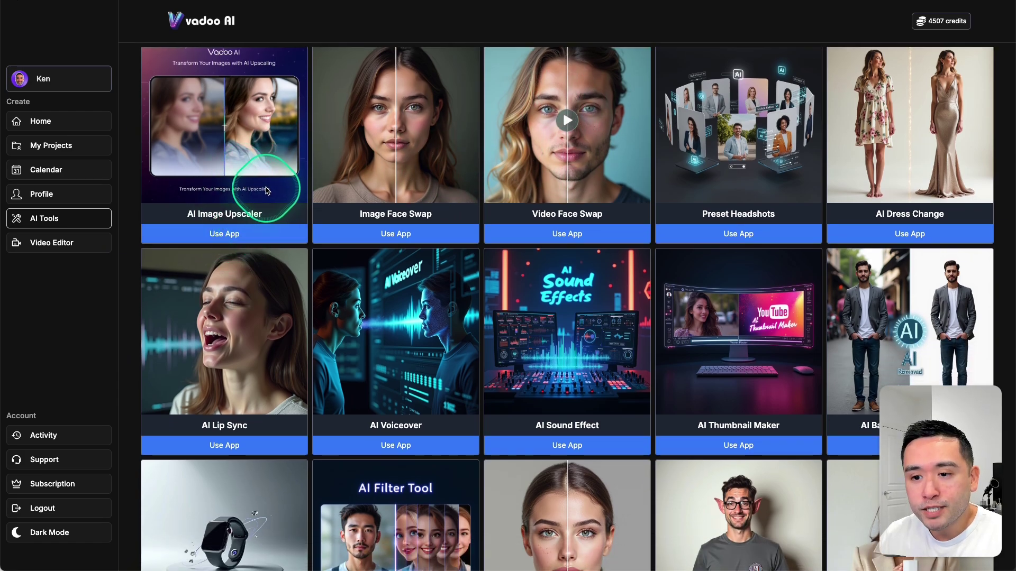
{"action": "scroll", "coordinate": [261, 182], "scroll_direction": "down", "scroll_amount": 5}
{"action": "scroll", "coordinate": [731, 295], "scroll_direction": "down", "scroll_amount": 2}
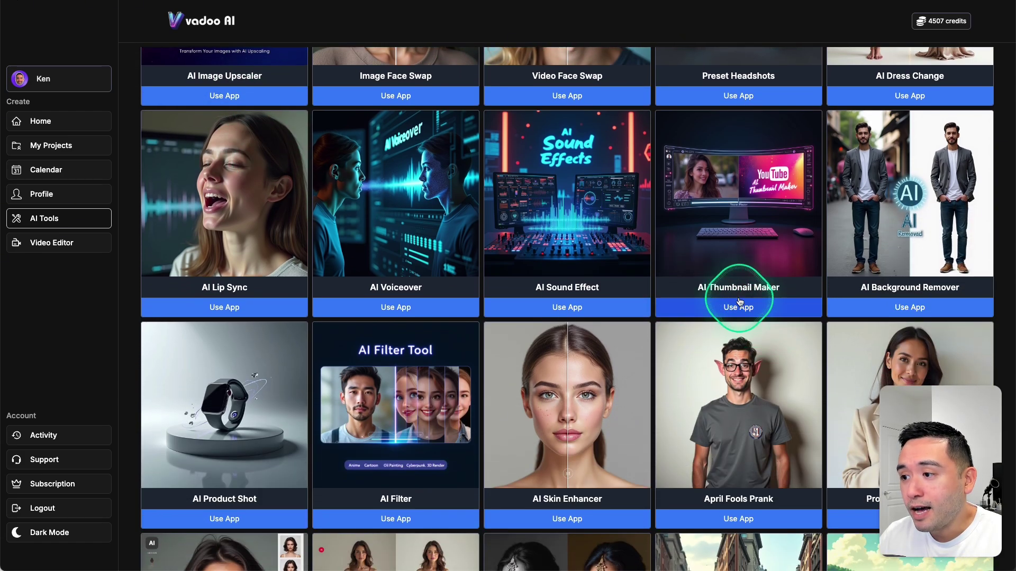
{"action": "scroll", "coordinate": [767, 238], "scroll_direction": "down", "scroll_amount": 3}
{"action": "scroll", "coordinate": [902, 238], "scroll_direction": "up", "scroll_amount": 3}
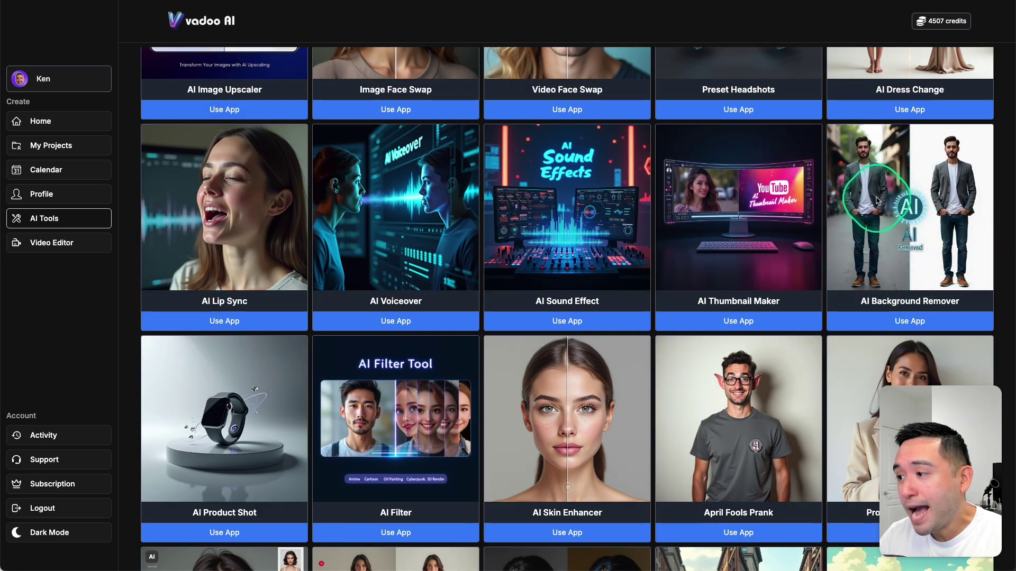
{"action": "scroll", "coordinate": [870, 215], "scroll_direction": "down", "scroll_amount": 5}
{"action": "scroll", "coordinate": [870, 214], "scroll_direction": "down", "scroll_amount": 2}
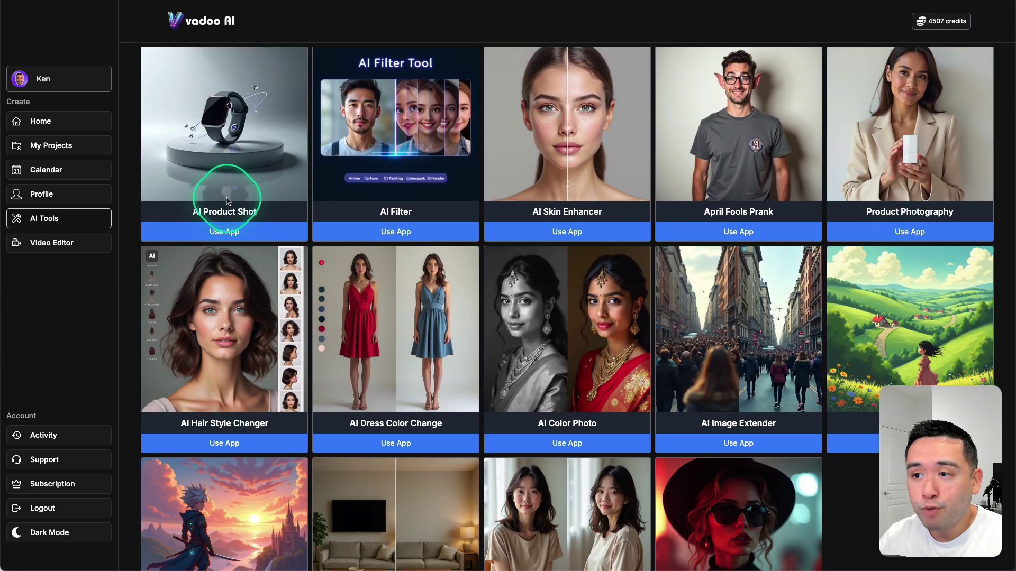
{"action": "scroll", "coordinate": [566, 191], "scroll_direction": "down", "scroll_amount": 3}
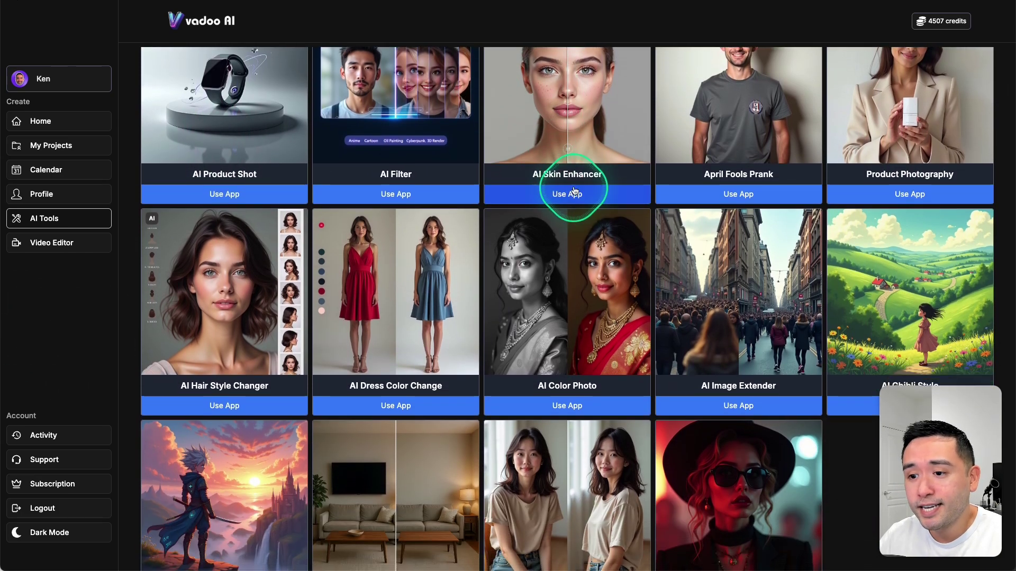
{"action": "scroll", "coordinate": [578, 284], "scroll_direction": "up", "scroll_amount": 7}
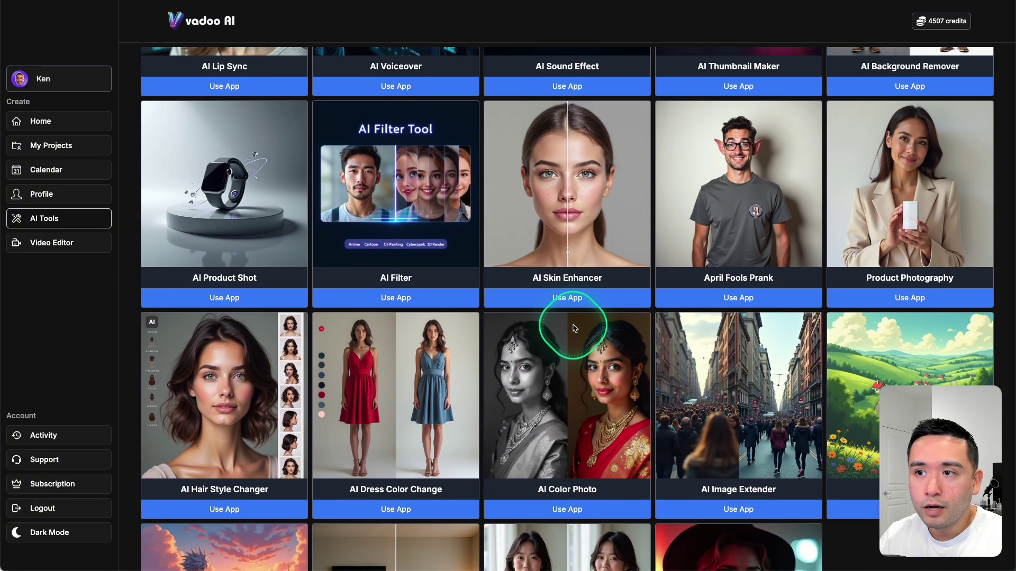
{"action": "scroll", "coordinate": [566, 332], "scroll_direction": "up", "scroll_amount": 4}
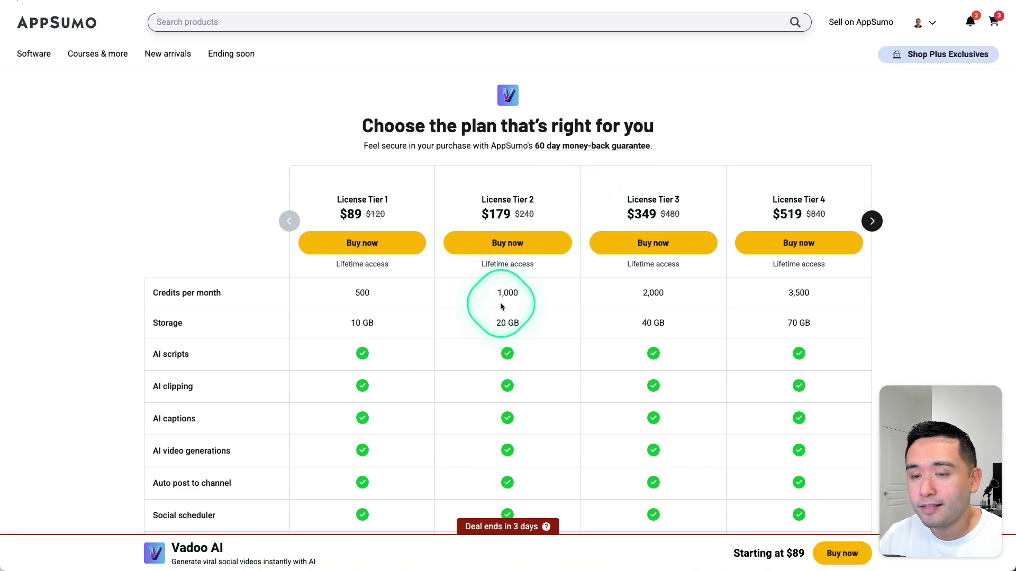
Step: View AppSumo License Tiers 3–6, return to Tiers 1–4, and scroll the pricing table
{"action": "scroll", "coordinate": [502, 306], "scroll_direction": "up", "scroll_amount": 1}
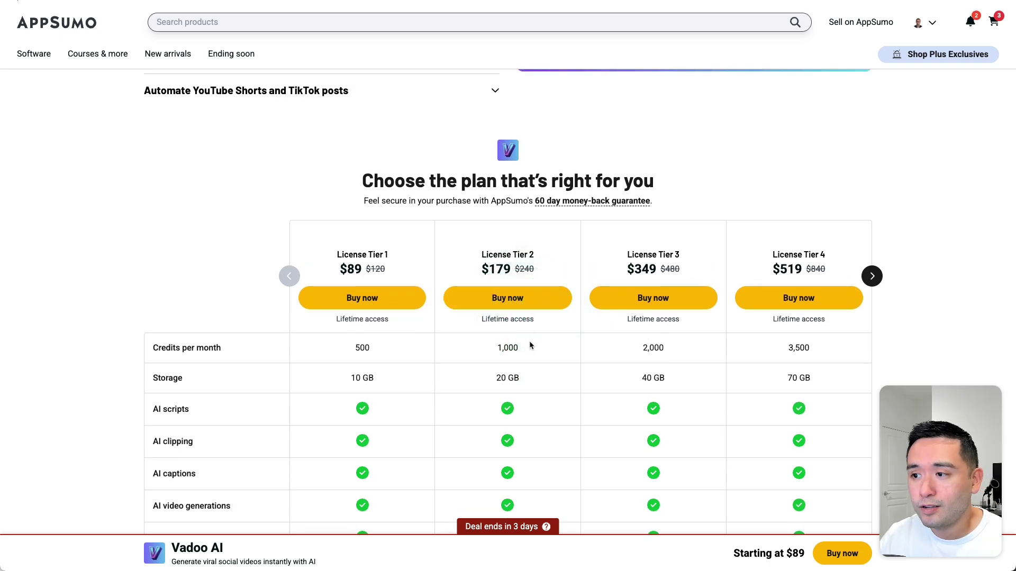
{"action": "left_click", "coordinate": [872, 276]}
{"action": "scroll", "coordinate": [726, 270], "scroll_direction": "down", "scroll_amount": 1}
{"action": "left_click", "coordinate": [291, 259]}
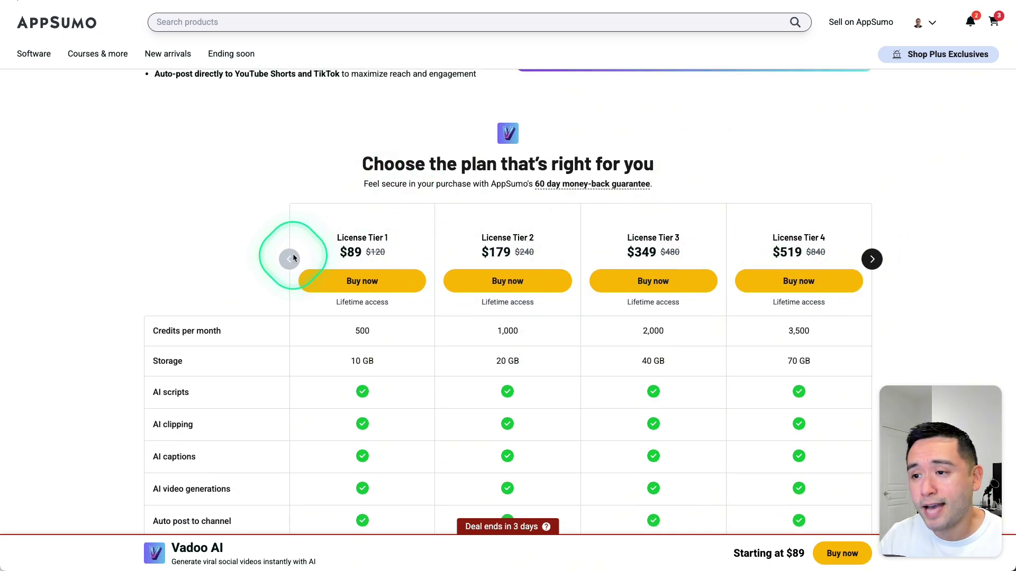
{"action": "scroll", "coordinate": [312, 132], "scroll_direction": "down", "scroll_amount": 1}
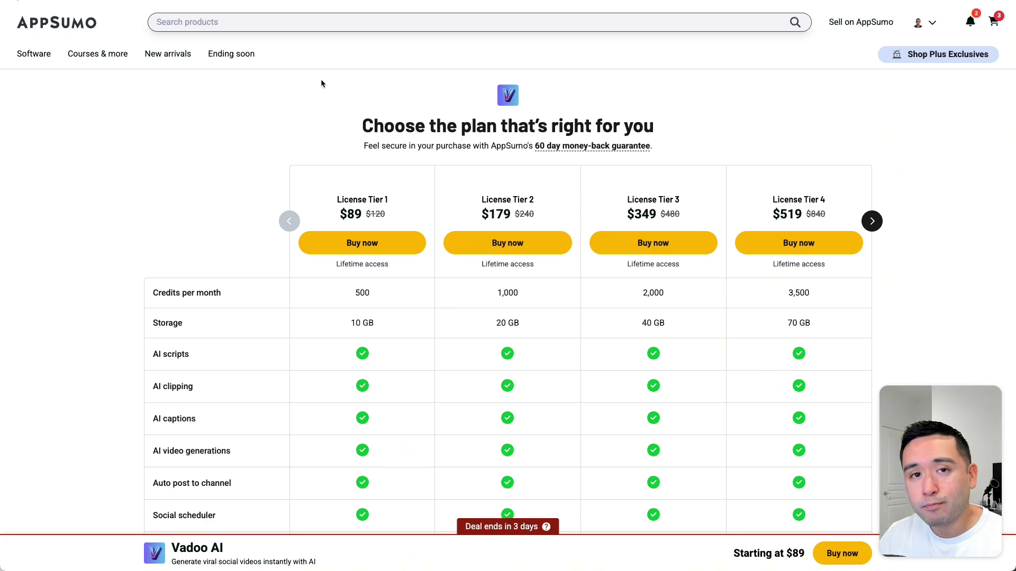
{"action": "scroll", "coordinate": [320, 84], "scroll_direction": "up", "scroll_amount": 1}
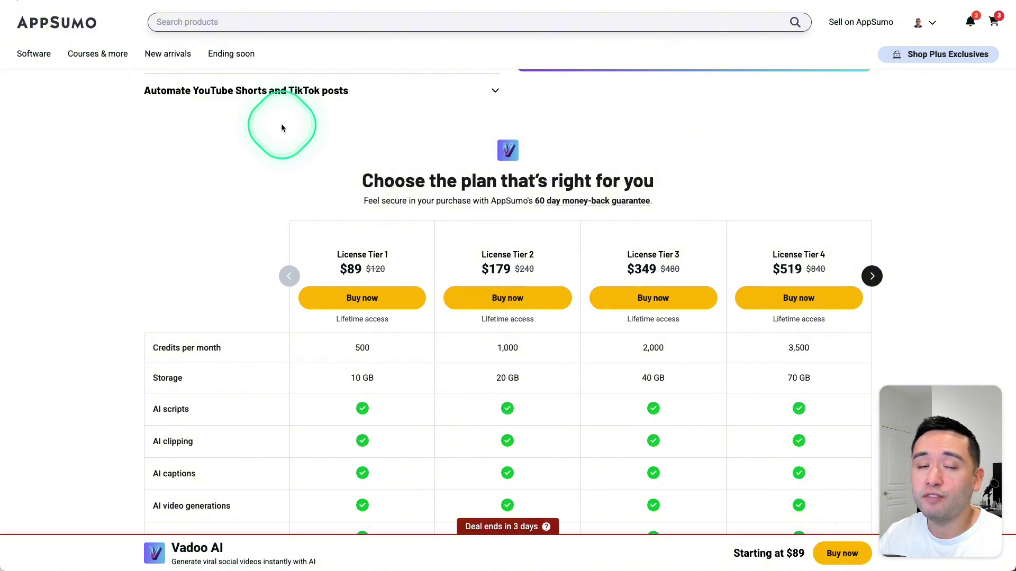
{"action": "scroll", "coordinate": [292, 126], "scroll_direction": "down", "scroll_amount": 1}
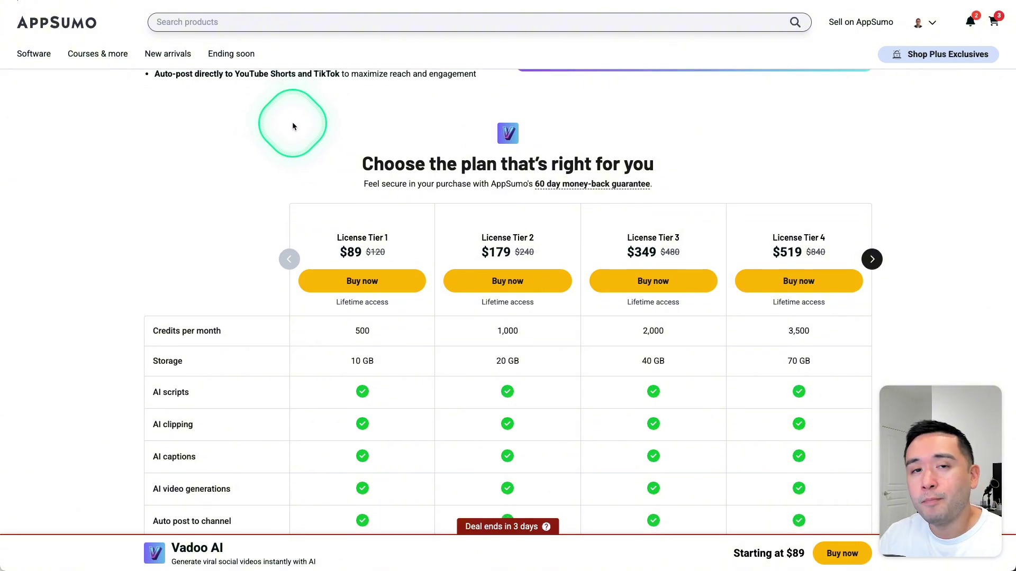
{"action": "scroll", "coordinate": [294, 125], "scroll_direction": "down", "scroll_amount": 1}
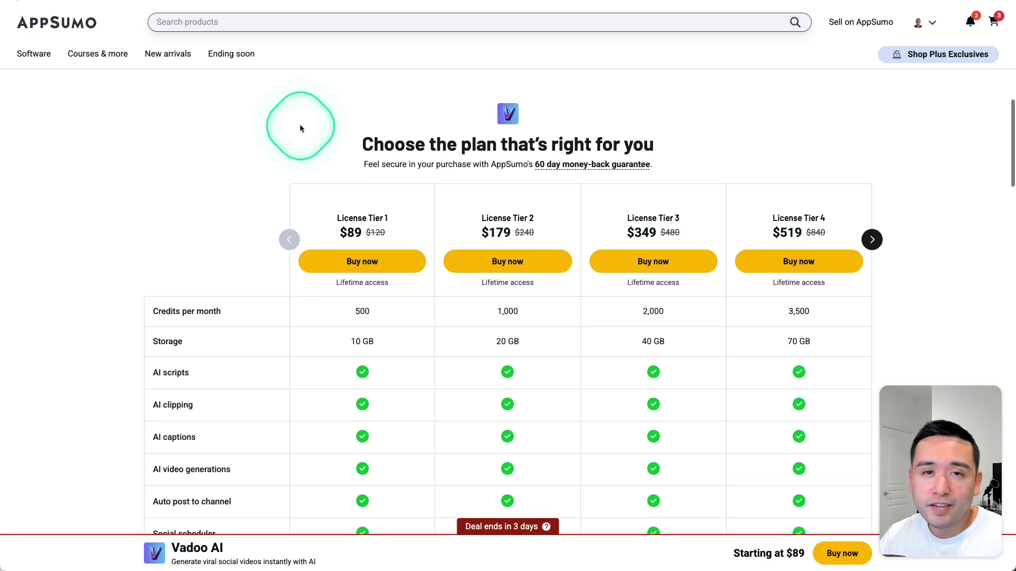
{"action": "scroll", "coordinate": [315, 129], "scroll_direction": "down", "scroll_amount": 2}
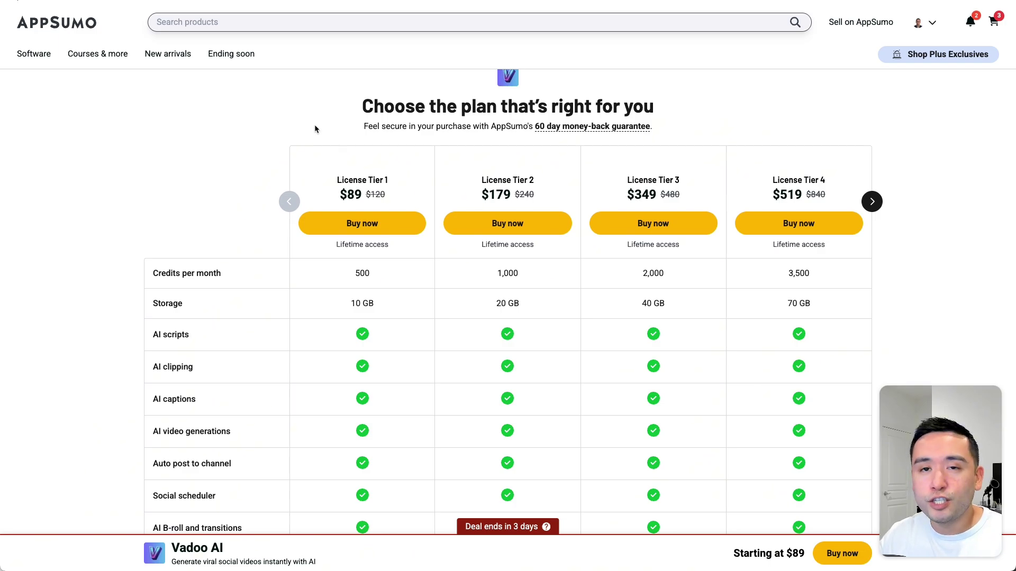
{"action": "scroll", "coordinate": [360, 143], "scroll_direction": "up", "scroll_amount": 1}
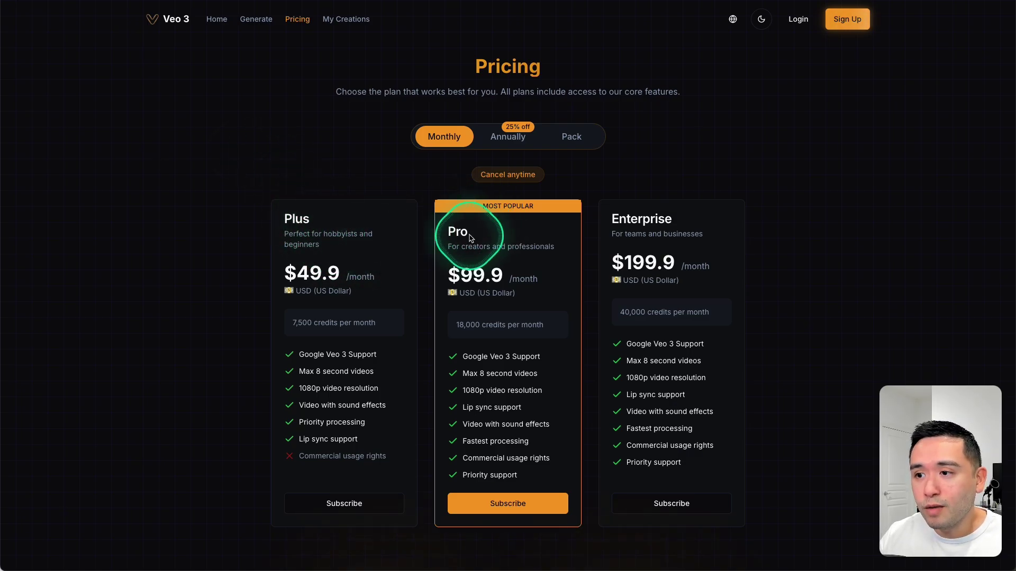
Step: Switch Veo 3 pricing to one-time packs: Starter $49.9, Creator $99.9, Business $199.9
{"action": "left_click", "coordinate": [571, 142]}
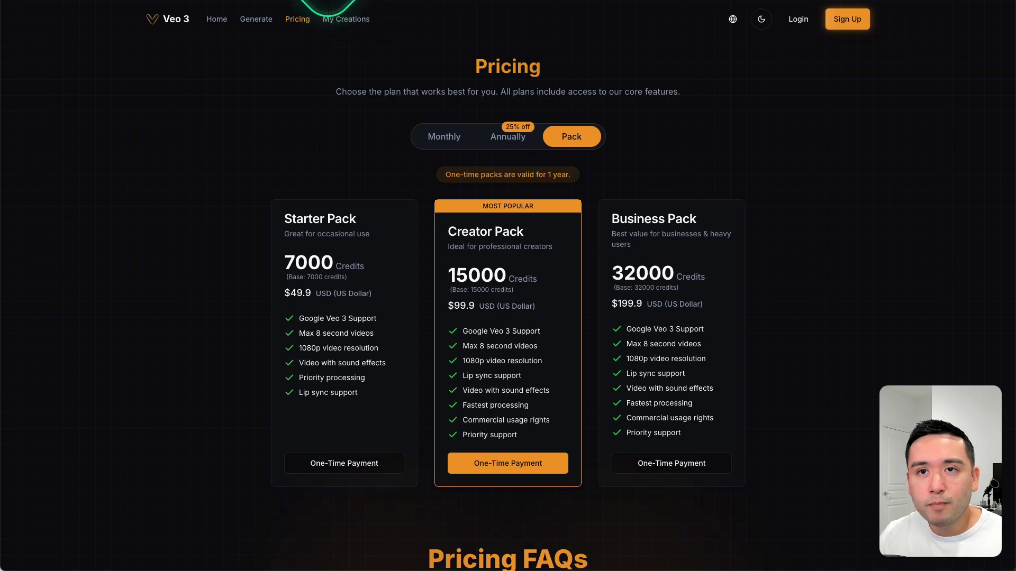
Step: Return to the AppSumo Vadoo AI License Tiers 1–4 pricing table, $89 to $519
{"action": "left_click", "coordinate": [239, 1]}
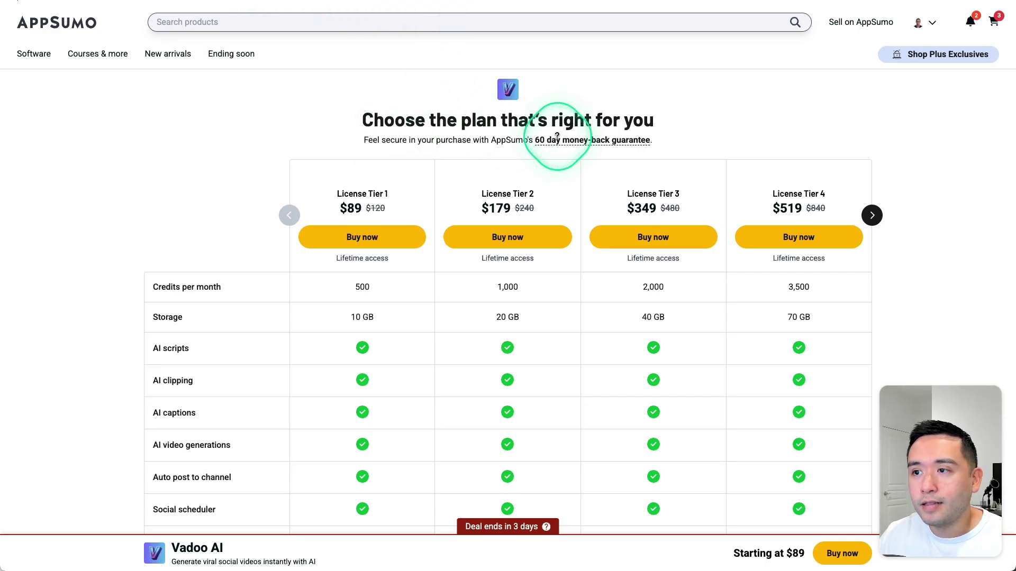